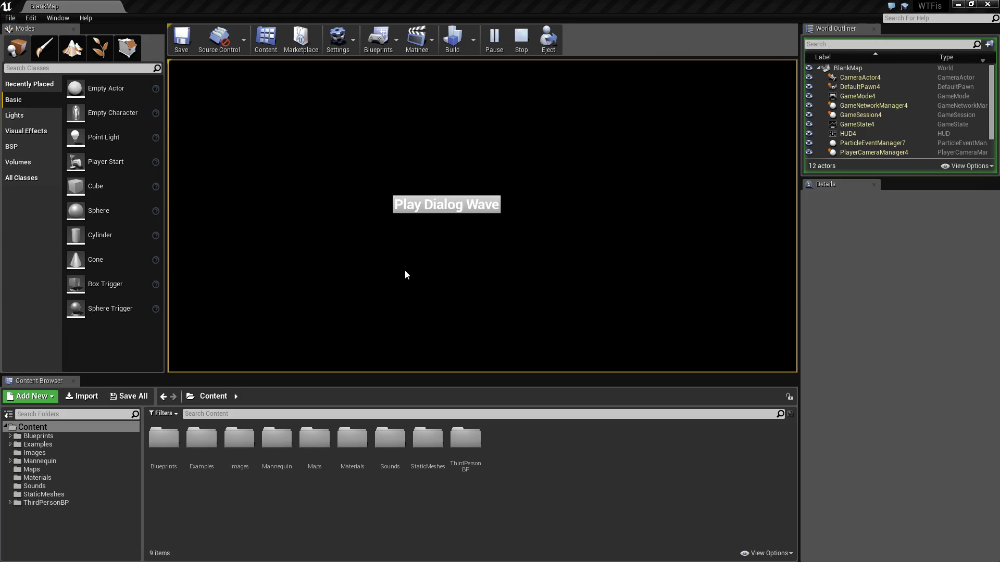
Trigger Play Dialog Wave to show its subtitle, mute the audio, then stop the simulation
left_click(436, 210)
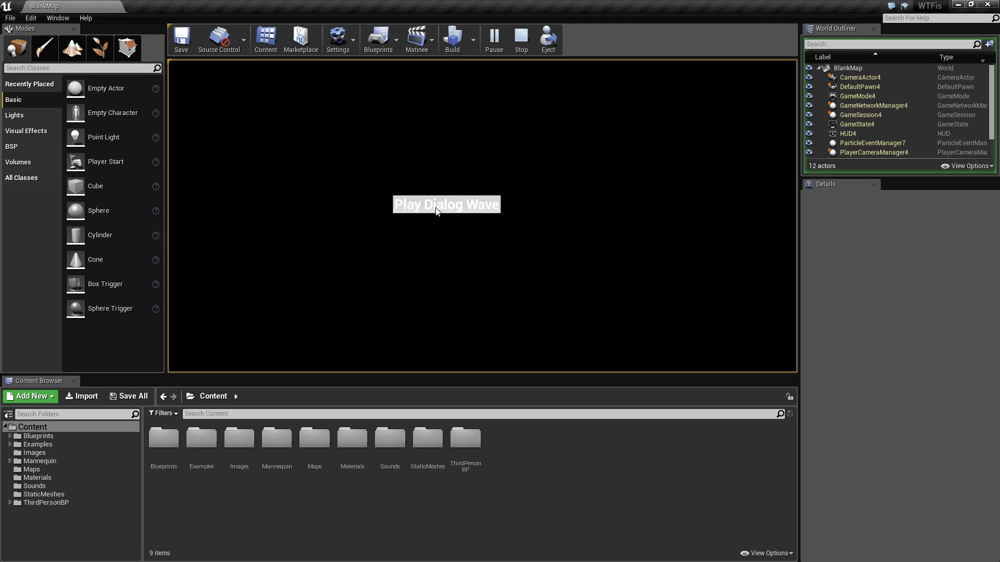
key("XF86AudioMute")
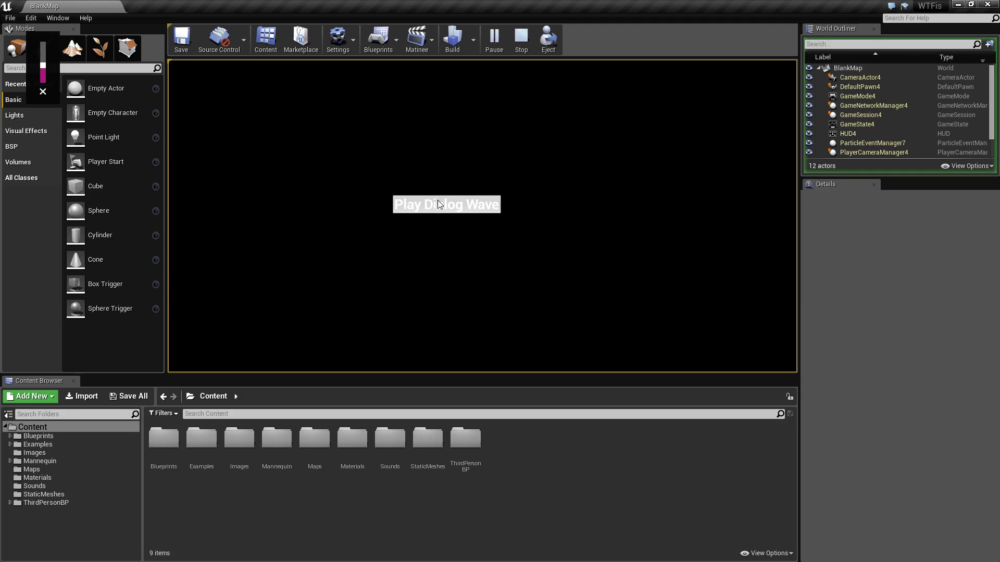
left_click(520, 38)
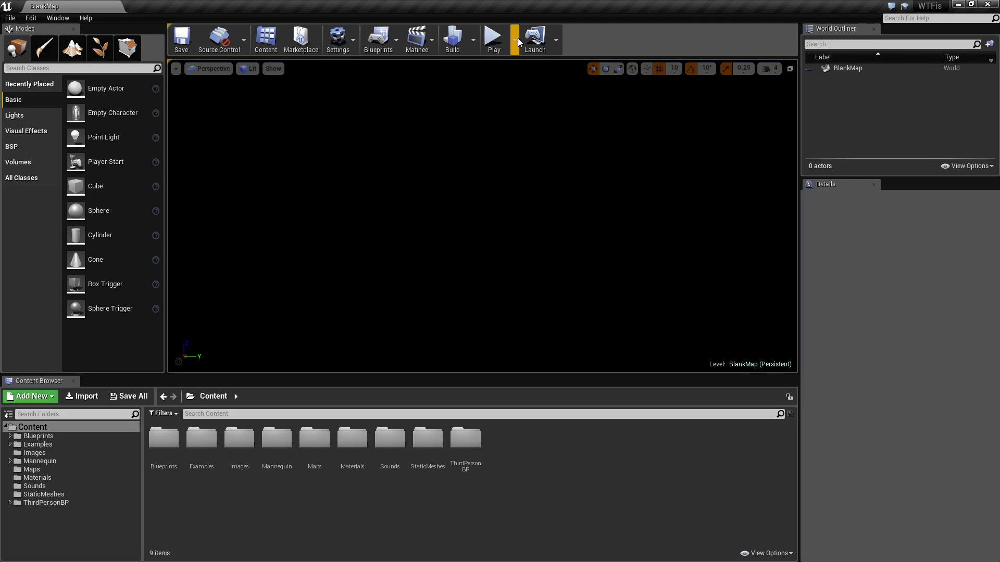
left_click(30, 18)
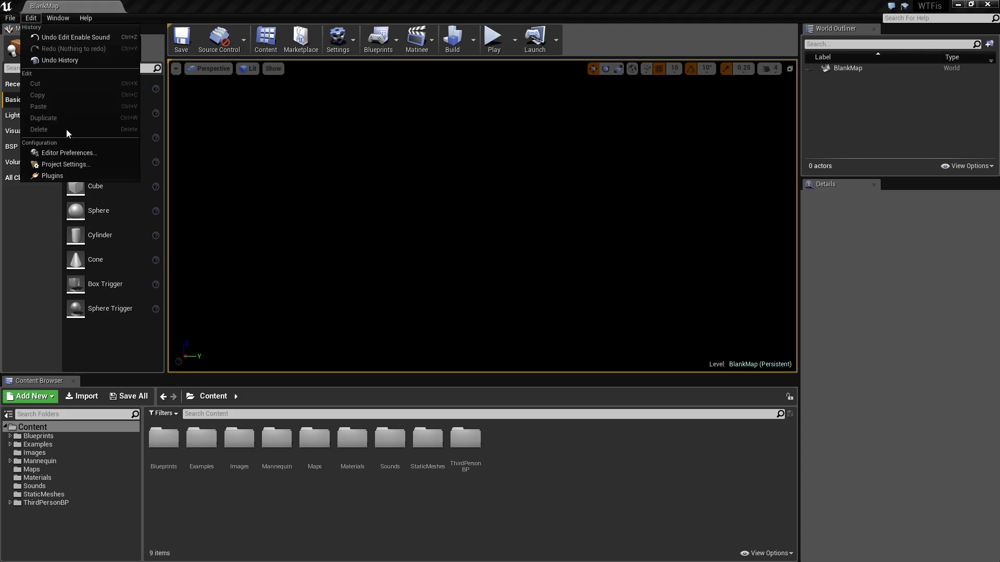
left_click(71, 164)
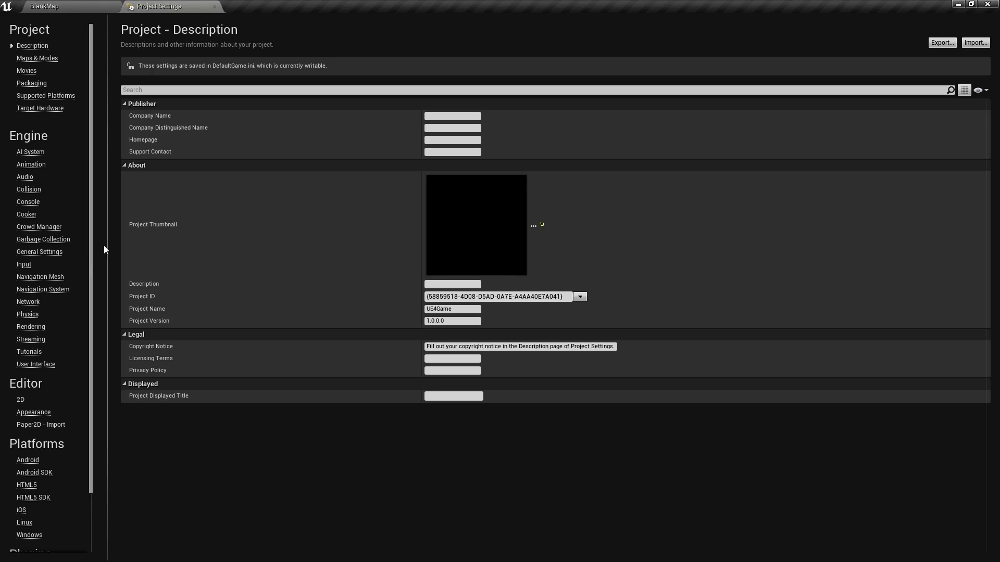
left_click(38, 254)
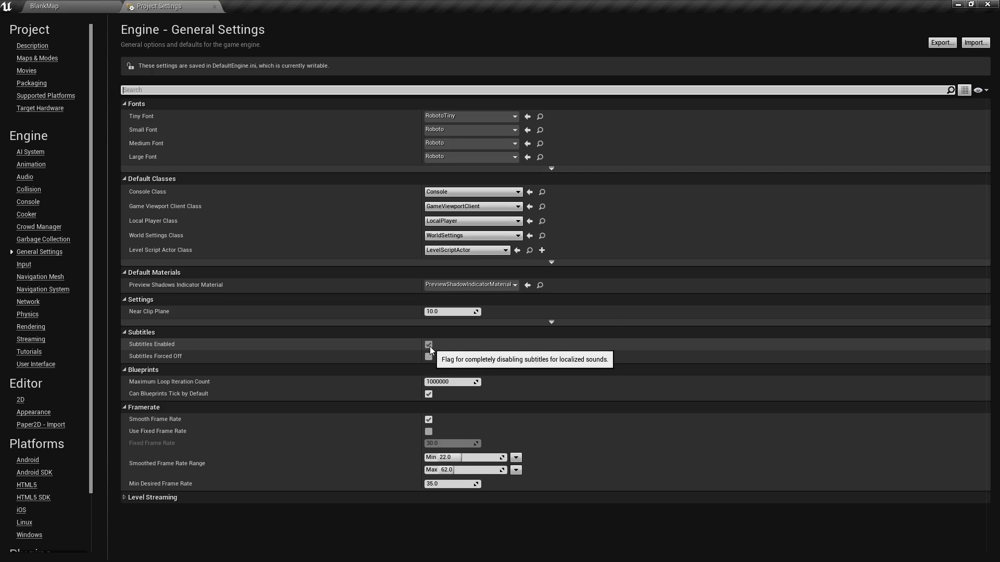
left_click(214, 6)
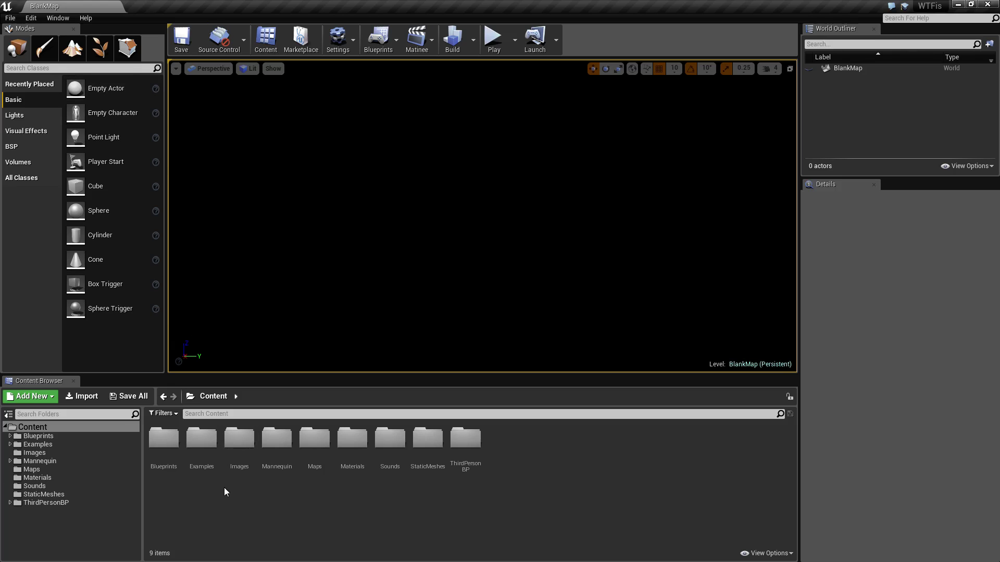
Remove the Play Dialogue and Matt to Barry nodes and the MattToBarry variable from HTF-Subtitles' graph
left_click(10, 444)
left_click(29, 453)
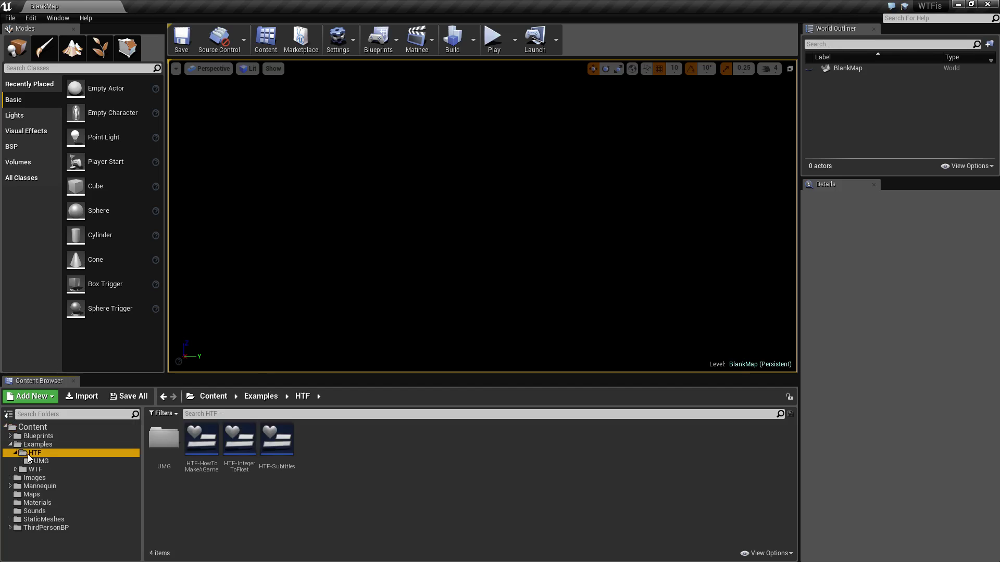
double_click(280, 438)
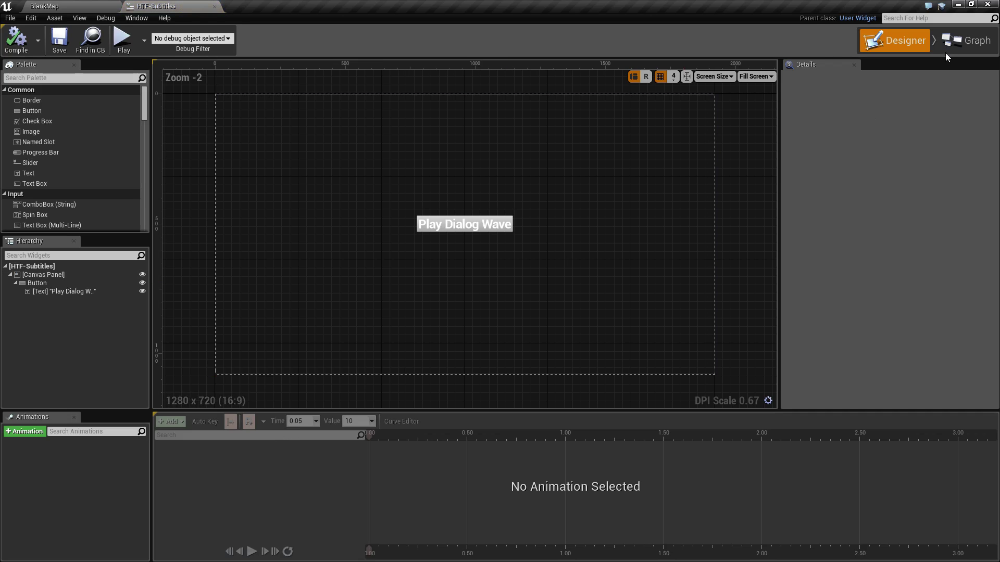
left_click(964, 42)
key("Delete")
left_click_drag(484, 359, 408, 325)
key("Delete")
left_click(30, 180)
key("Delete")
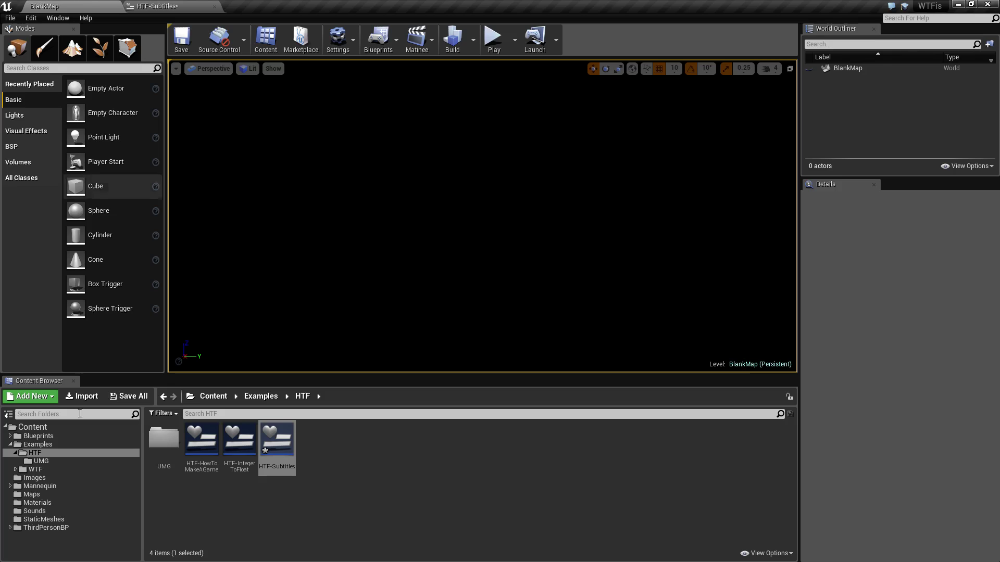
Force delete the Matt, DW_Scream and Barry assets from the Sounds folder
left_click(35, 511)
left_click(262, 437)
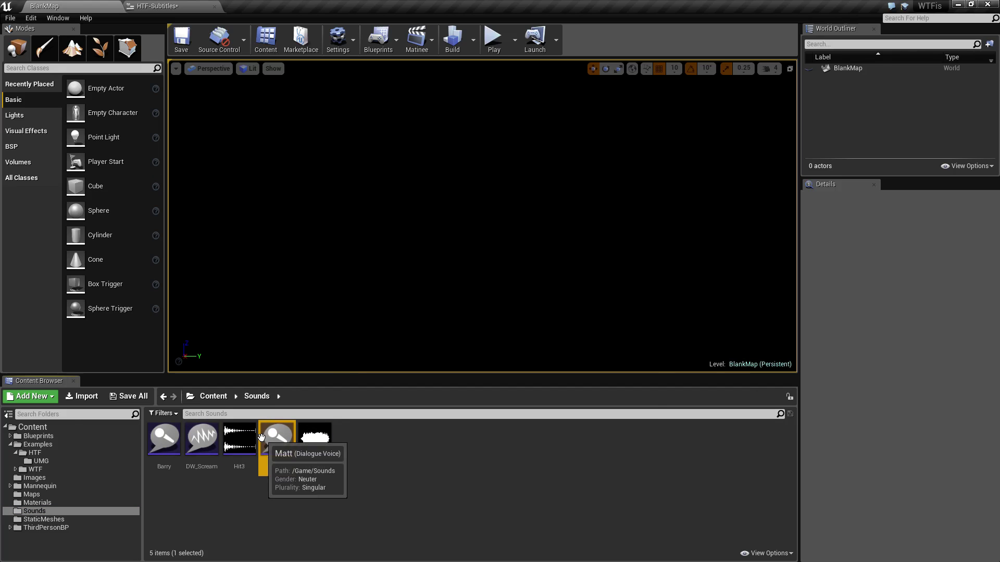
key("Delete")
left_click(459, 450)
left_click(208, 436)
key("Delete")
left_click(500, 448)
key("Delete")
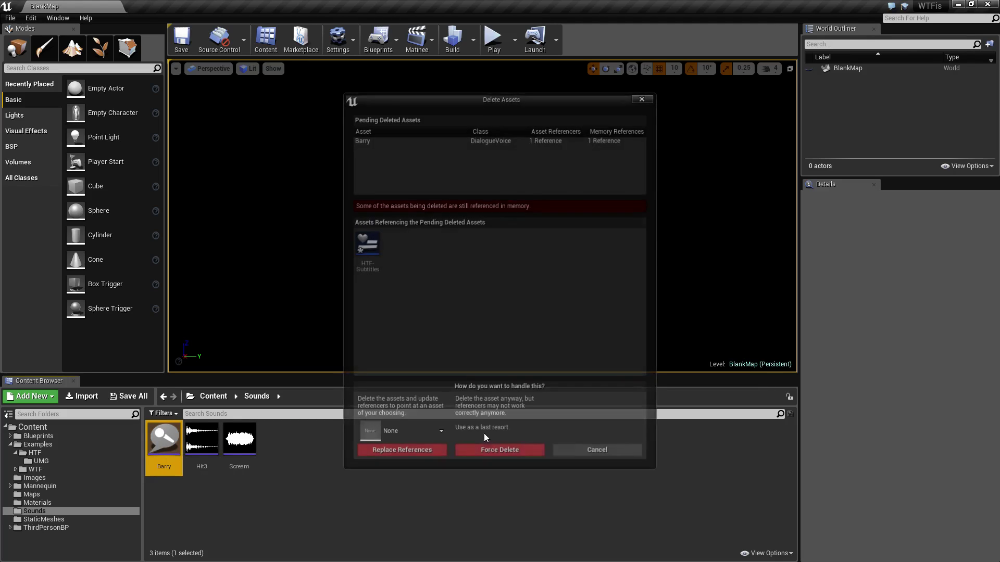
left_click(487, 449)
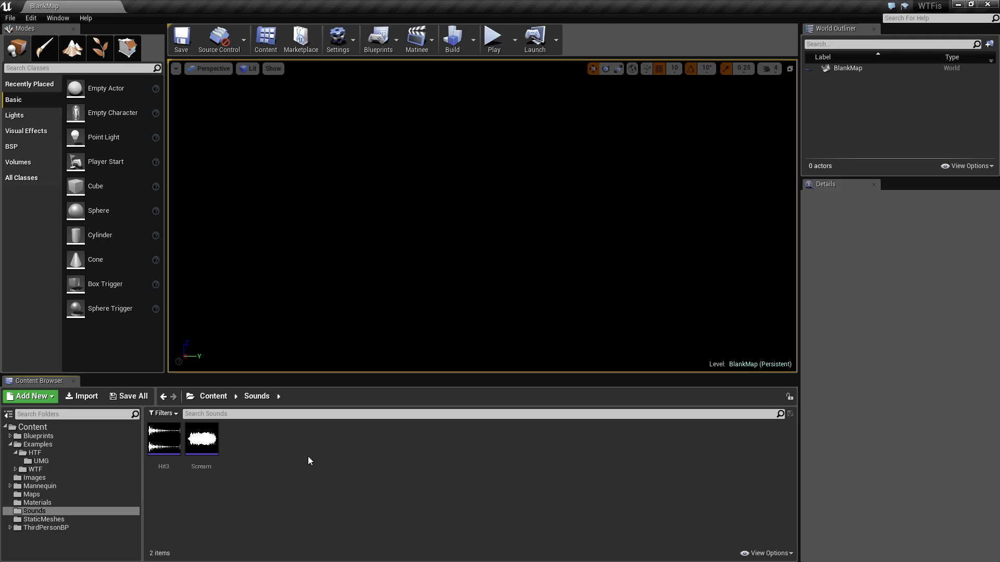
Inspect the Scream sound wave's properties, then close its editor
double_click(205, 444)
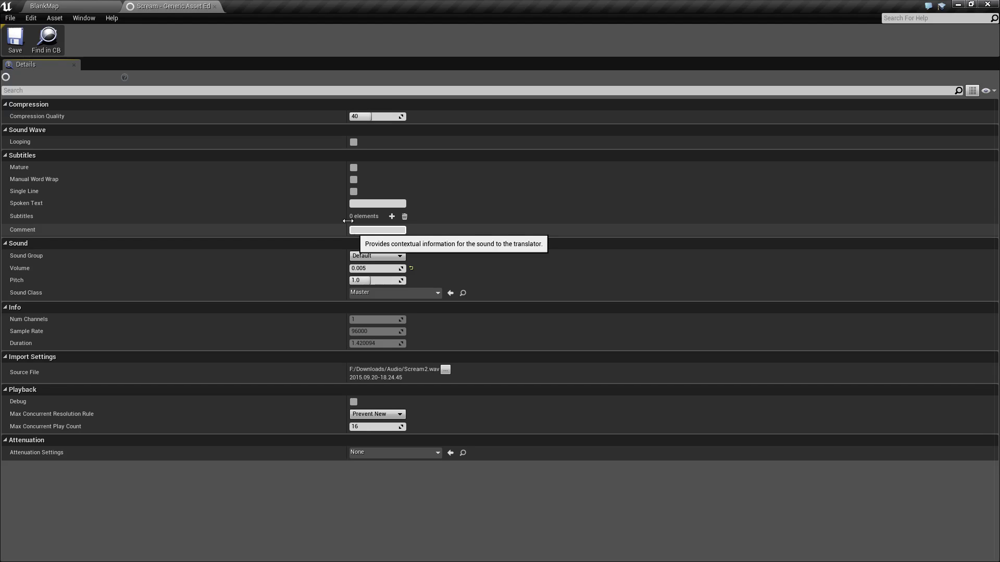
left_click(215, 6)
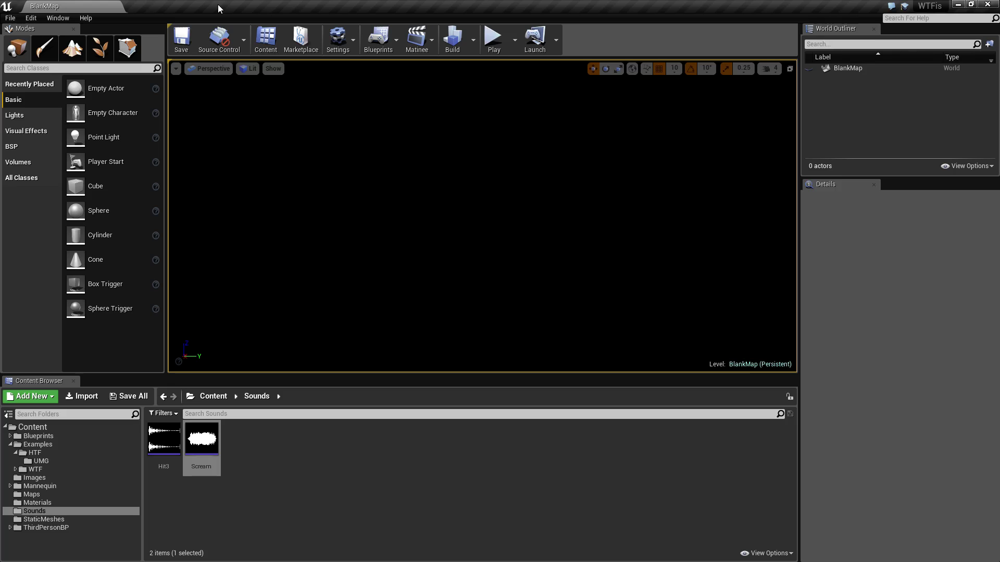
left_click(270, 444)
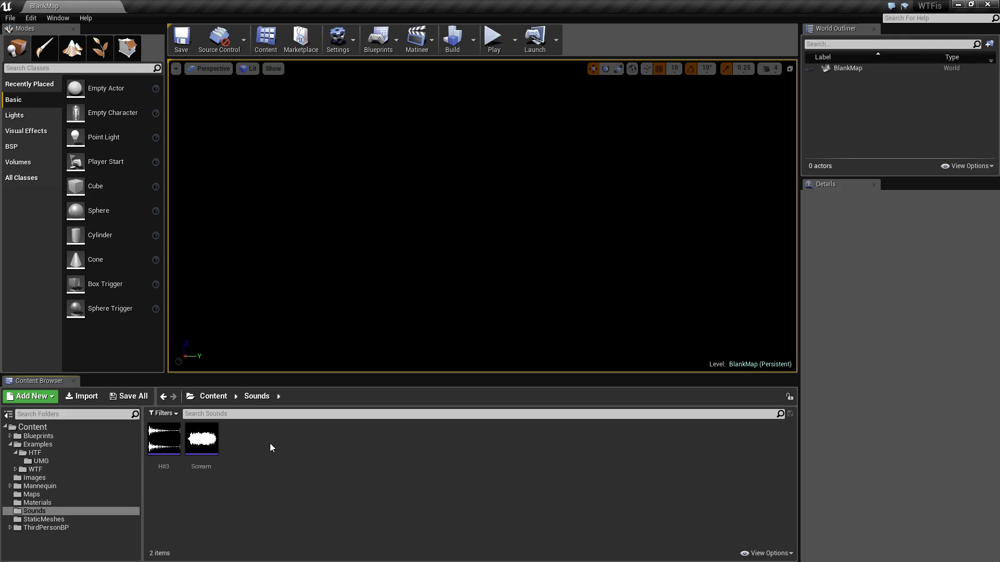
Create a new Dialogue Wave in Sounds named DW_Scream
right_click(257, 449)
mouse_move(291, 385)
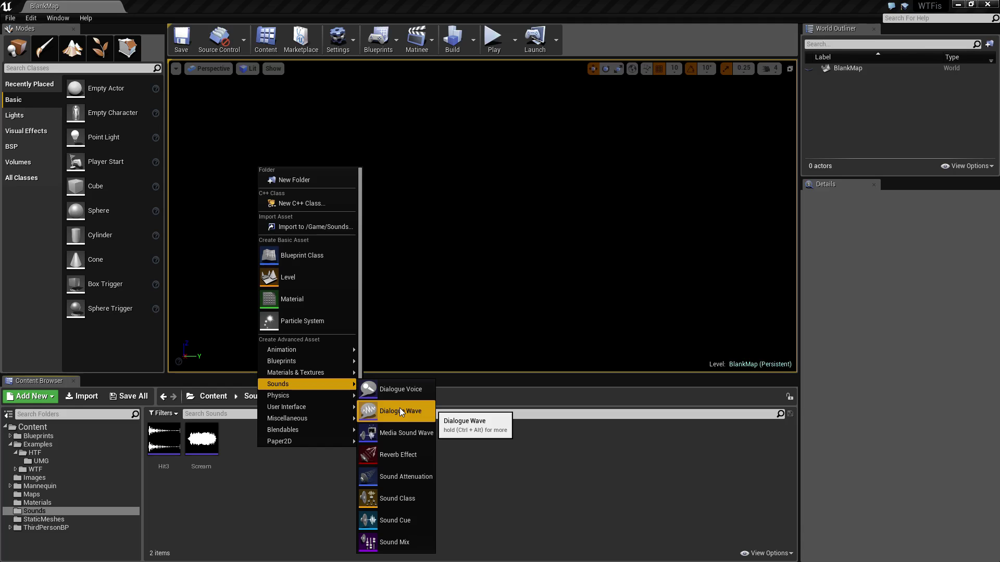
left_click(400, 409)
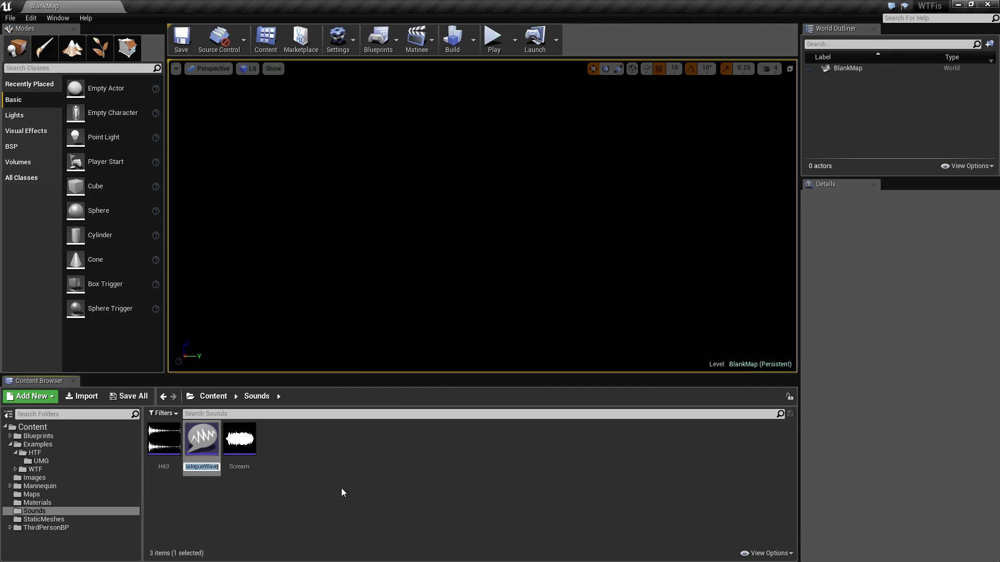
type("DW_Scream")
key("Return")
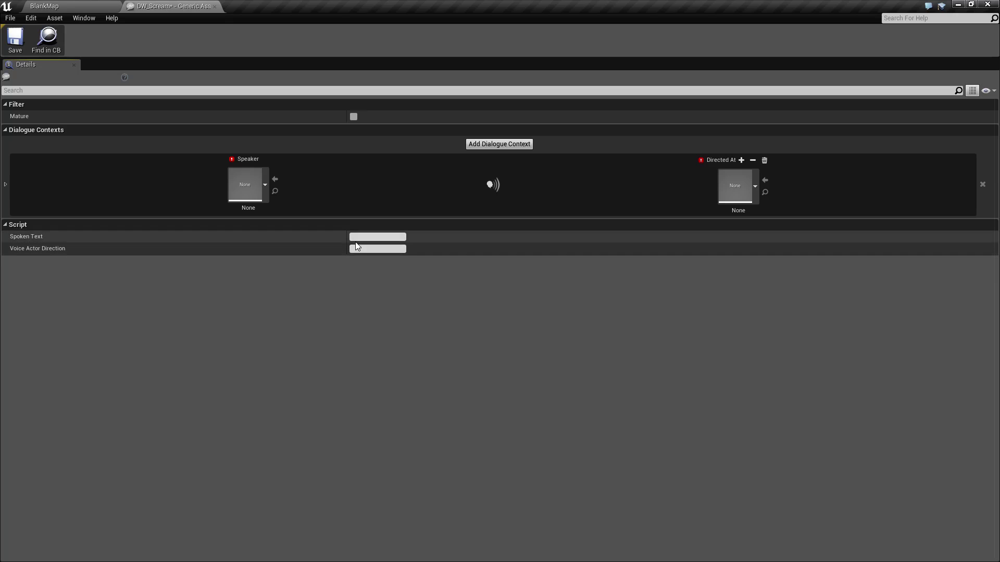
Set the context's Speaker to a new dialogue voice named Matt, saved in Sounds
left_click(5, 184)
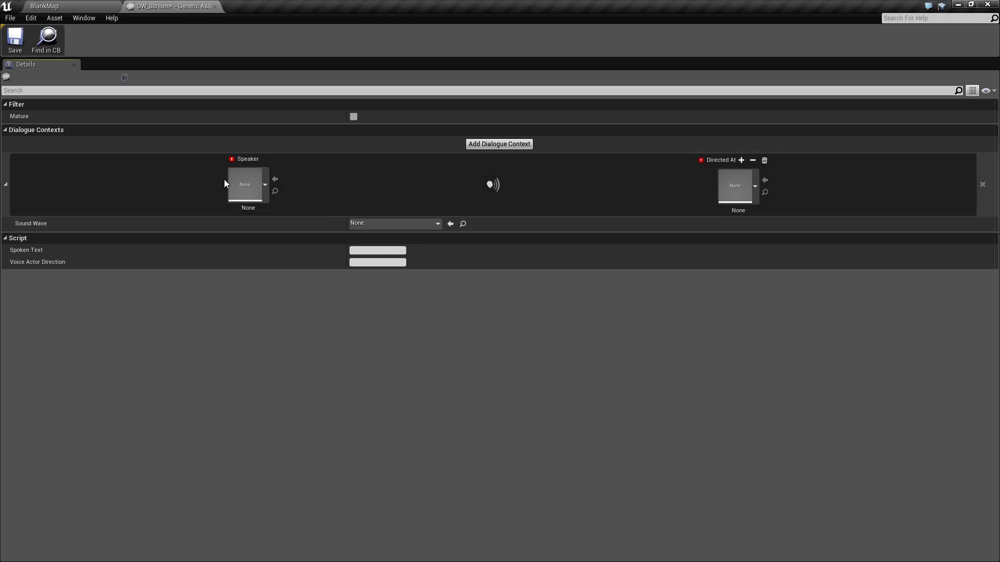
left_click(251, 179)
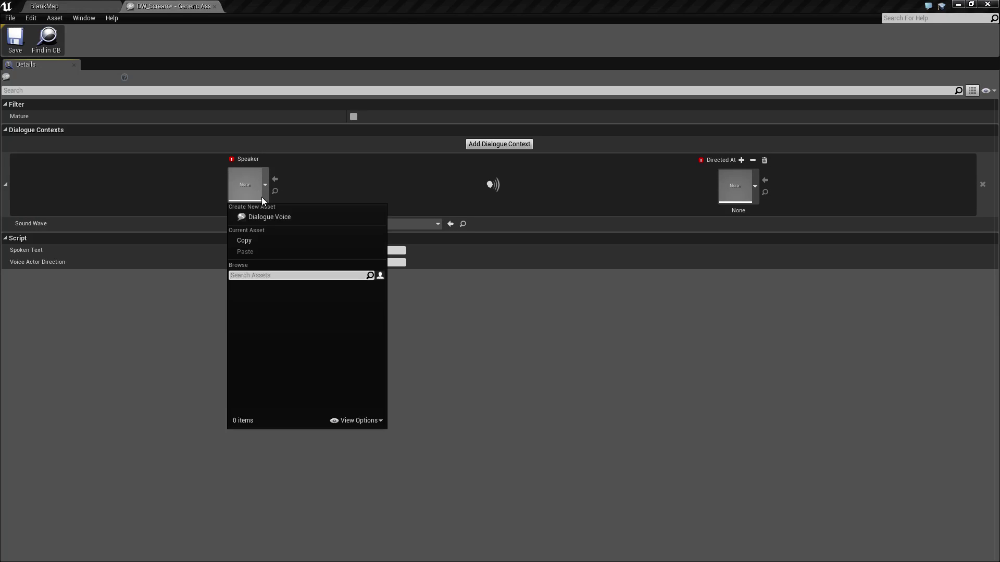
left_click(259, 217)
left_click(246, 200)
left_click_drag(330, 449, 241, 449)
type("Matt")
key("Return")
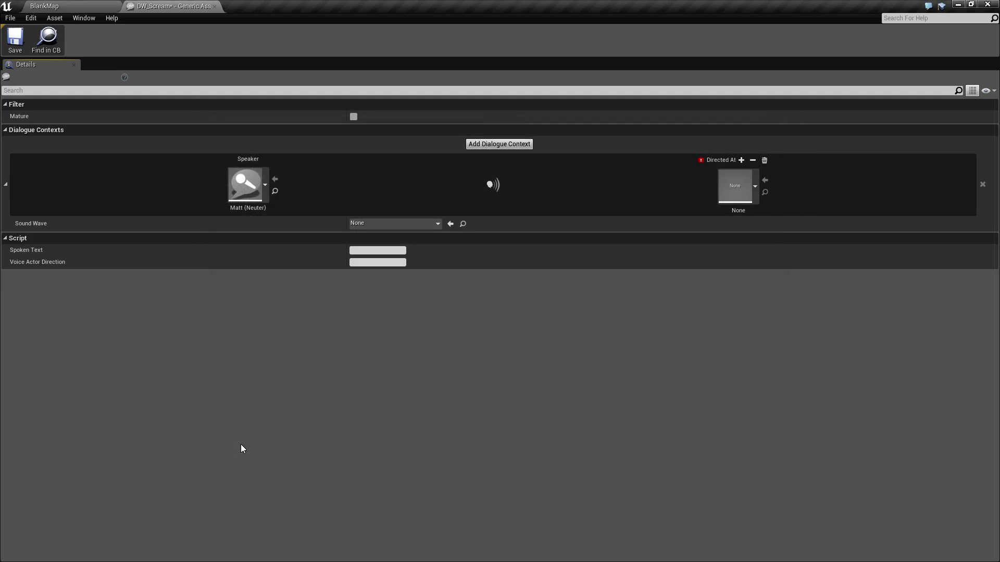
Set Directed At to a new dialogue voice named Barry and save DW_Scream
left_click(733, 176)
left_click(748, 218)
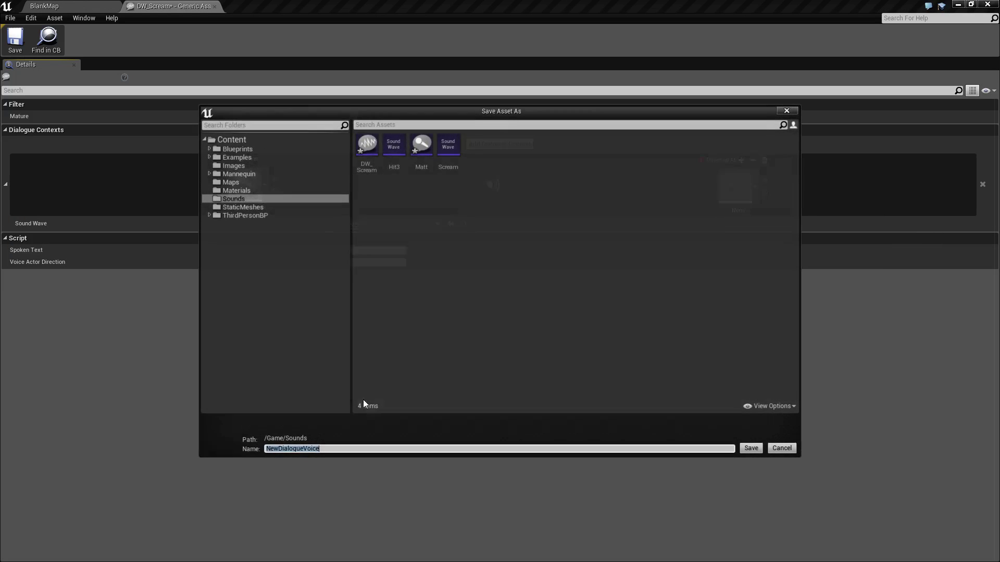
type("Barry")
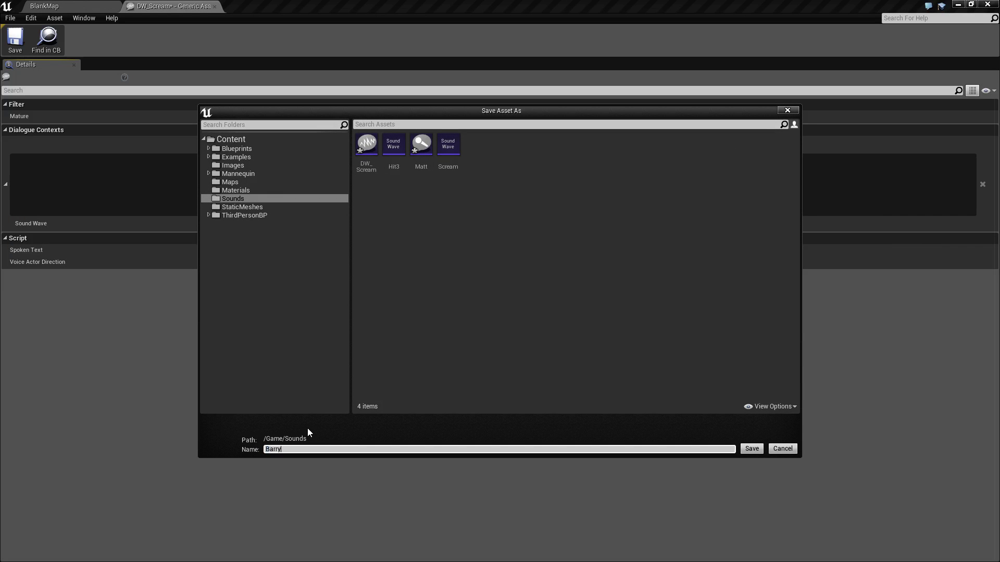
key("Return")
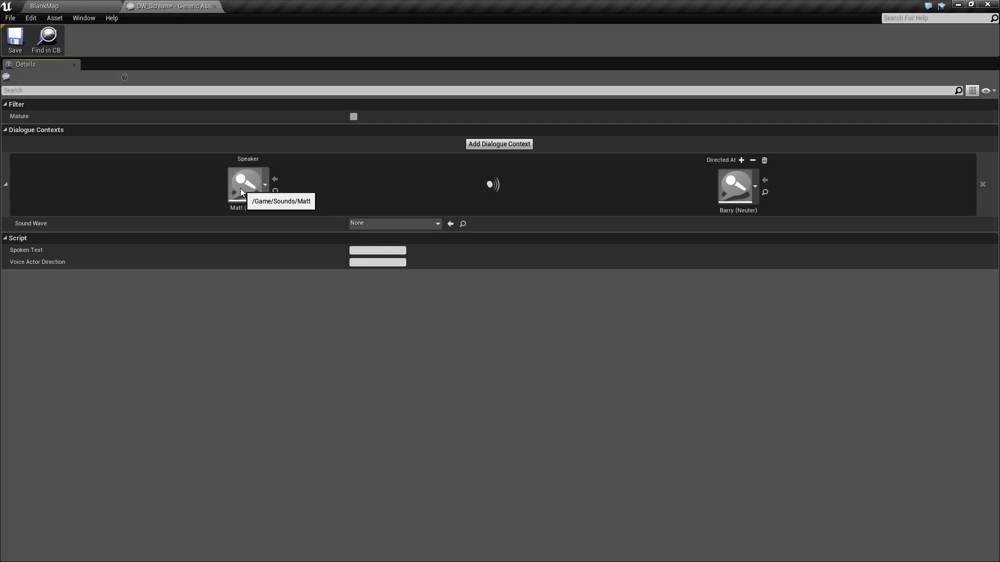
left_click(15, 39)
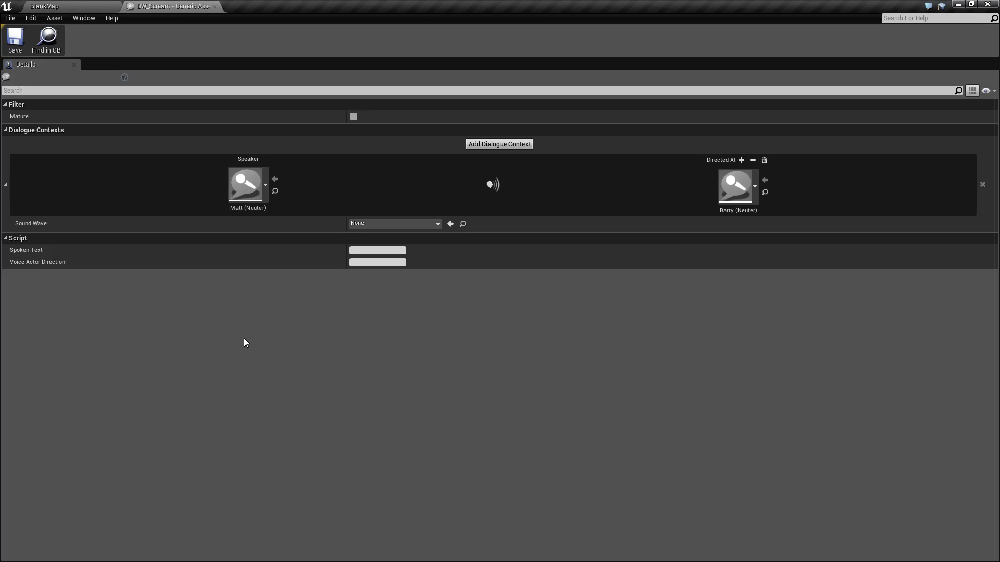
Assign the Scream sound wave to DW_Scream's dialogue context
left_click(7, 185)
left_click(6, 184)
left_click(389, 224)
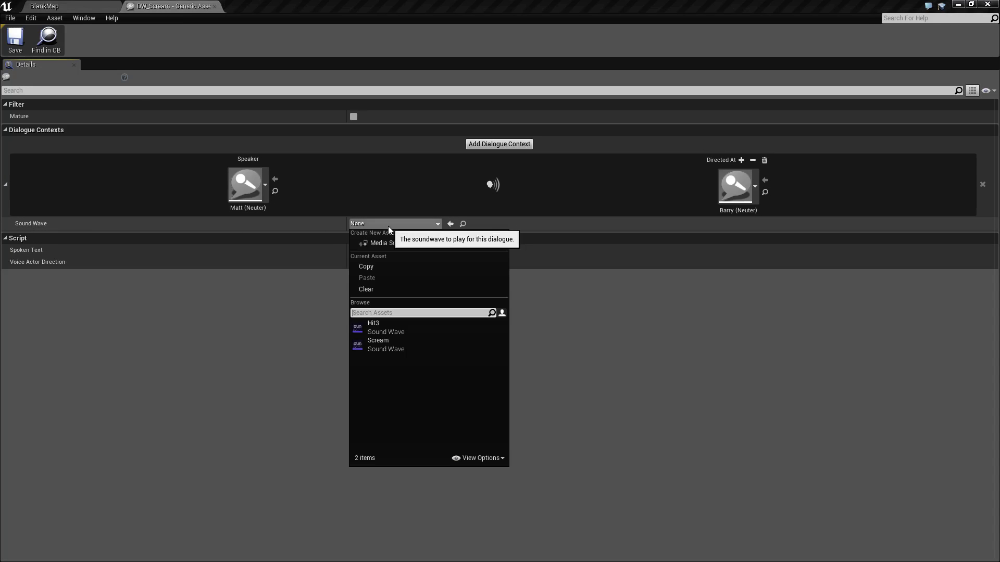
left_click(405, 342)
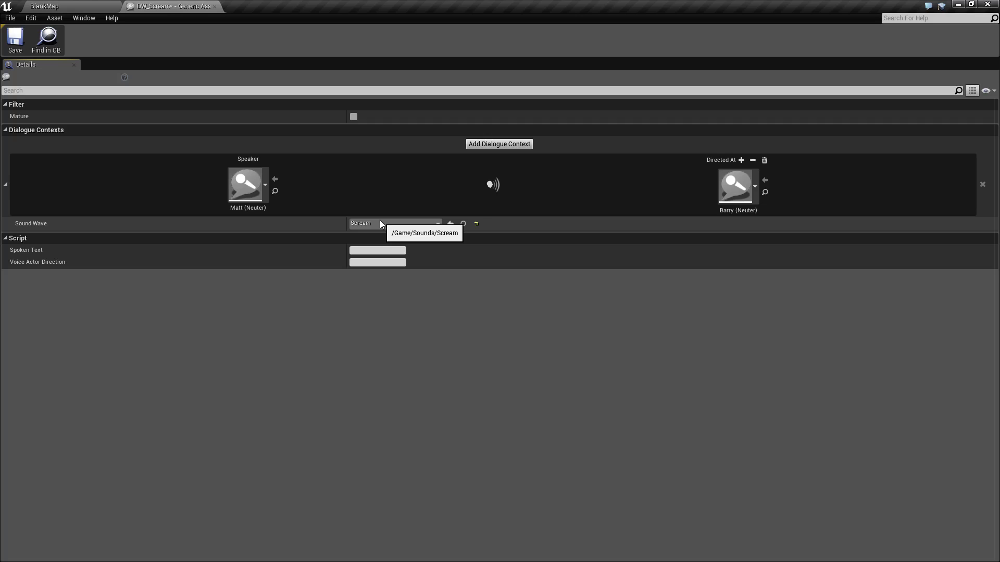
Enter the spoken text 'Matt: This is the Subtitle', save, and close DW_Scream
left_click(361, 250)
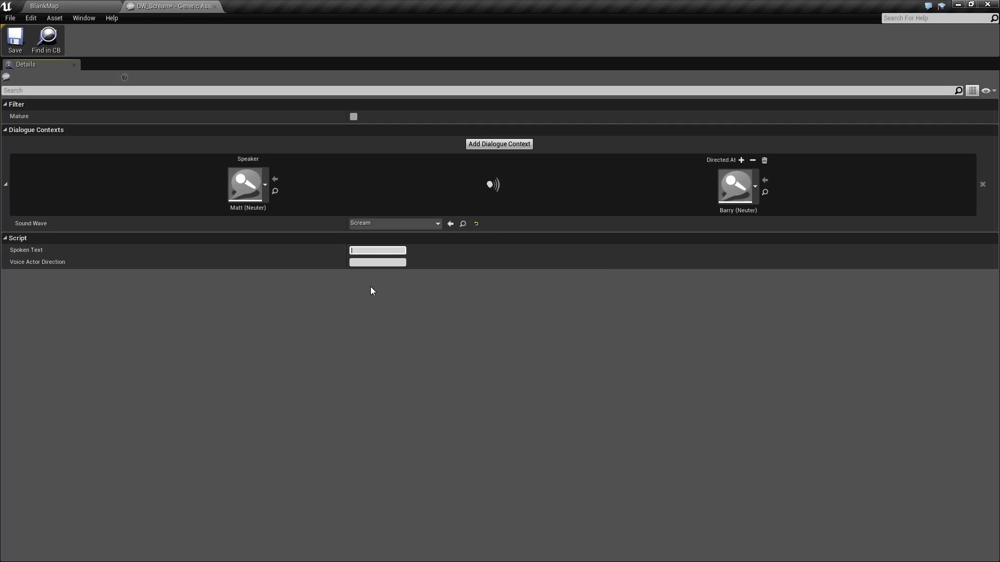
type("Matt: This is the Subtitle")
key("Return")
left_click(15, 39)
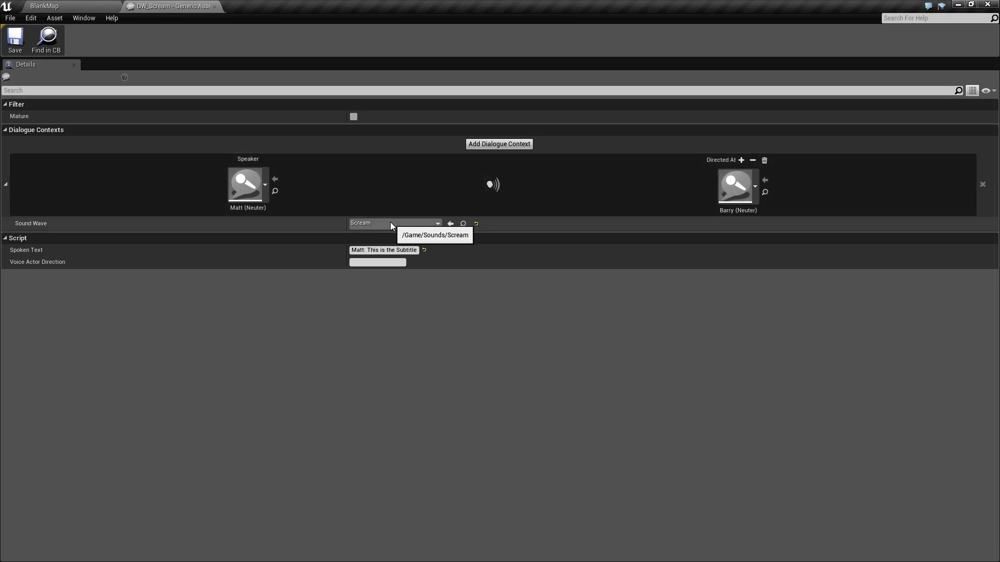
left_click(214, 6)
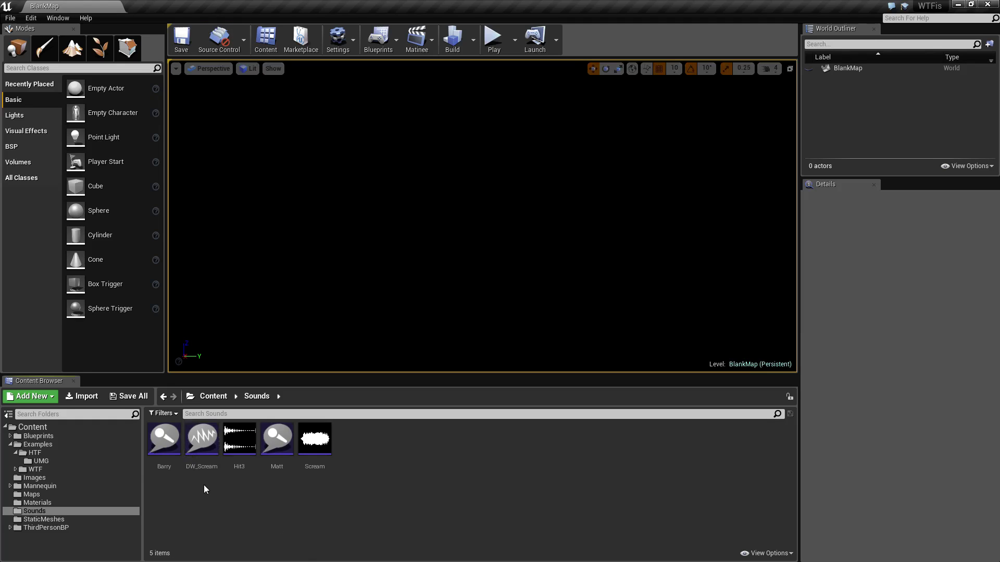
Set the Matt voice to Masculine and Singular, save, and close it
double_click(276, 438)
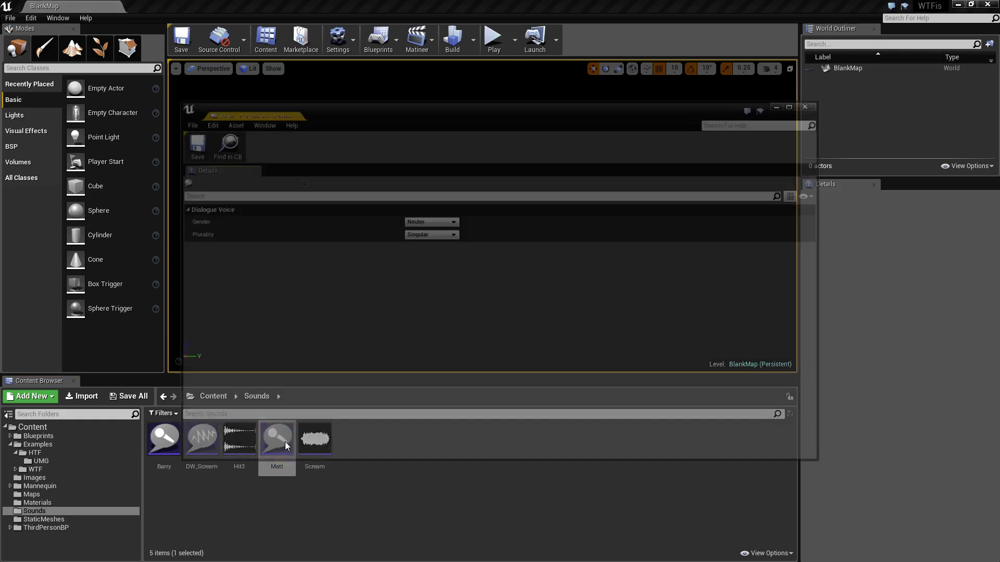
left_click(428, 220)
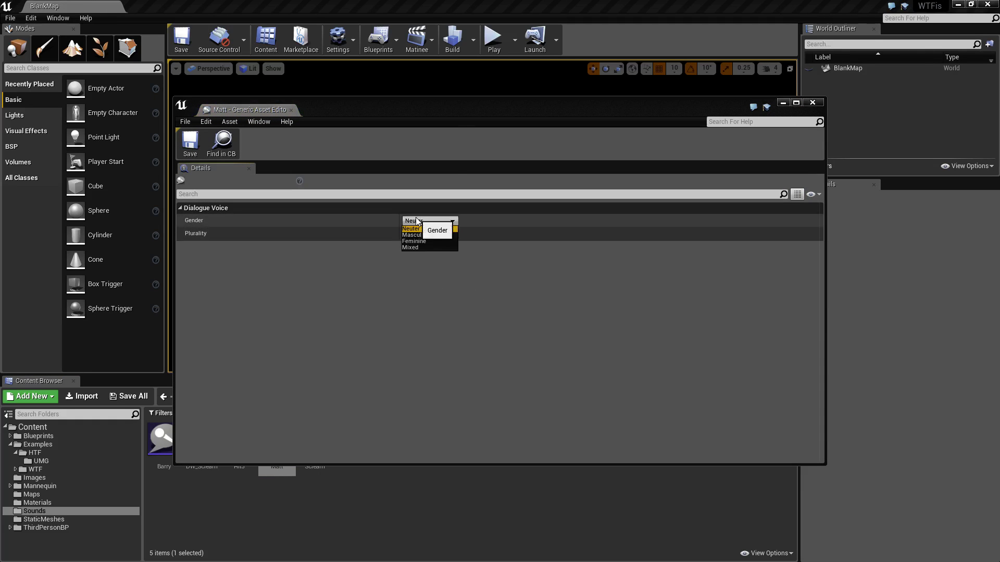
left_click(422, 237)
left_click(423, 236)
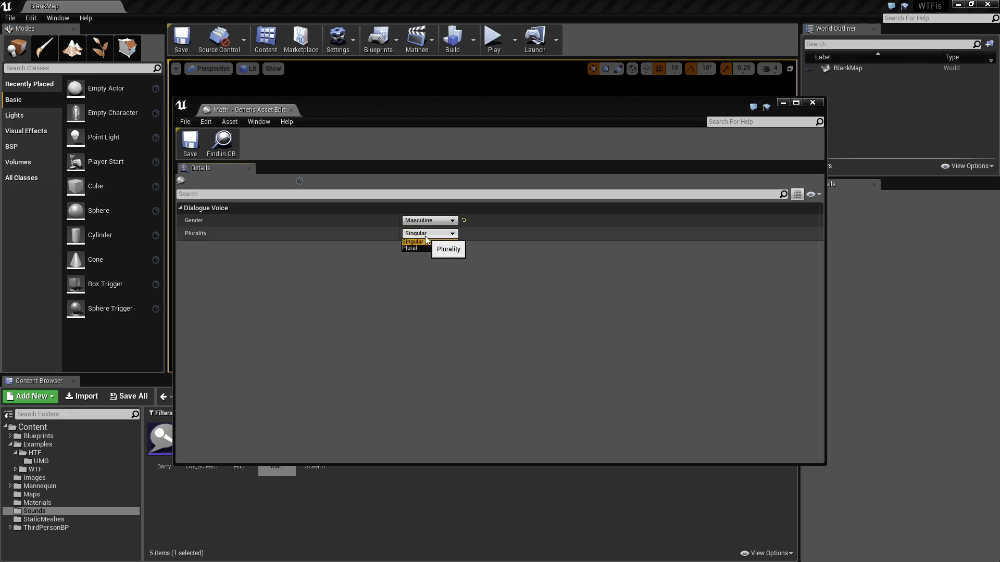
left_click(448, 240)
left_click(198, 147)
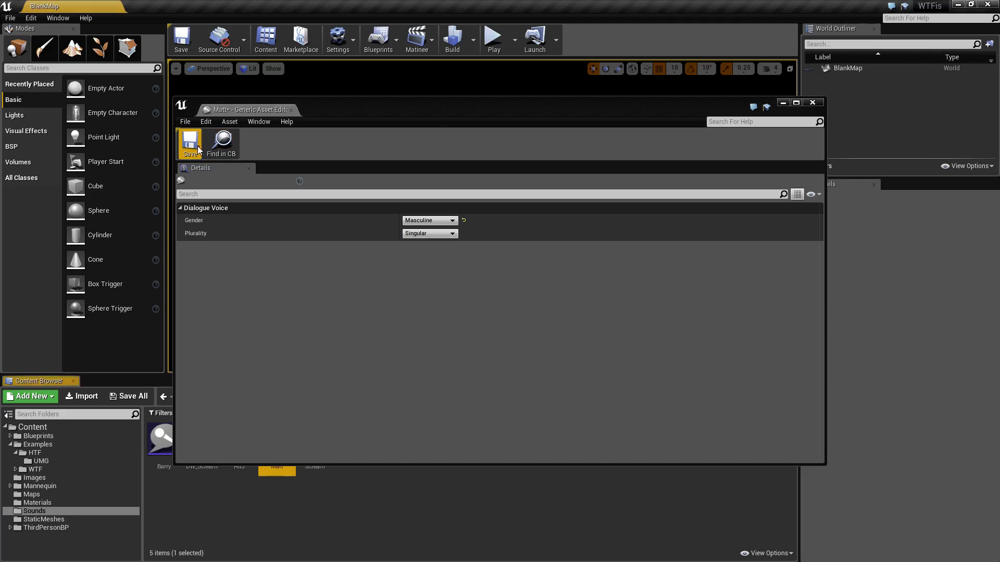
left_click(291, 110)
Set the Barry voice to Feminine, save, and close it
double_click(175, 442)
left_click(428, 220)
left_click(413, 242)
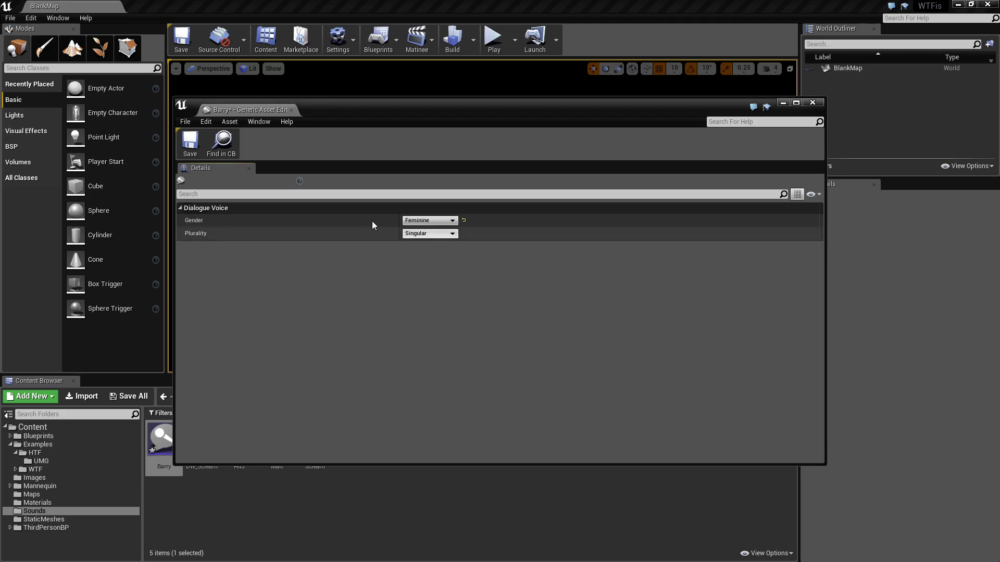
left_click(192, 151)
left_click(291, 110)
left_click(451, 478)
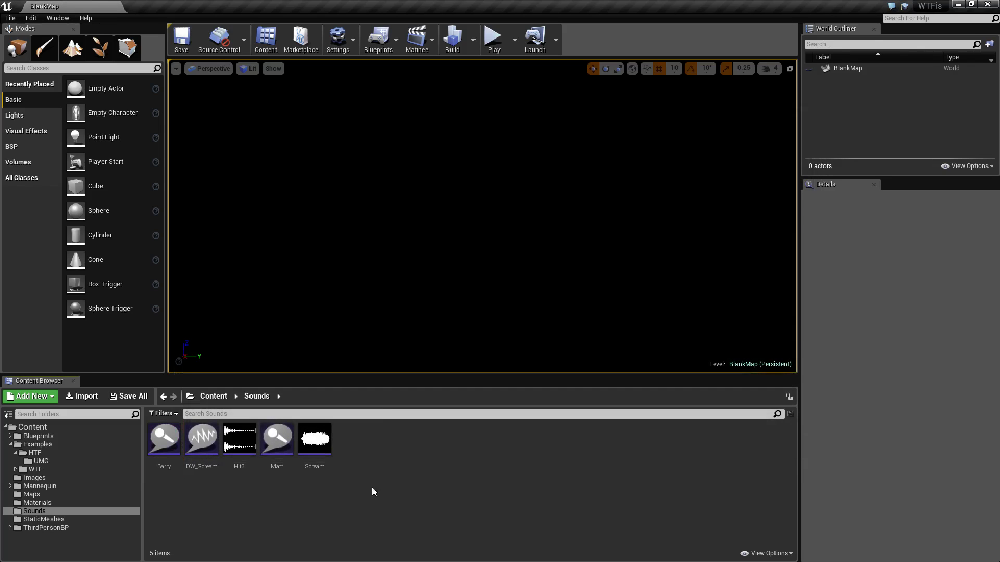
Open HTF-Subtitles and bring the Play Dialog Wave button into view
left_click(35, 452)
double_click(272, 439)
scroll(499, 308, "up", 5)
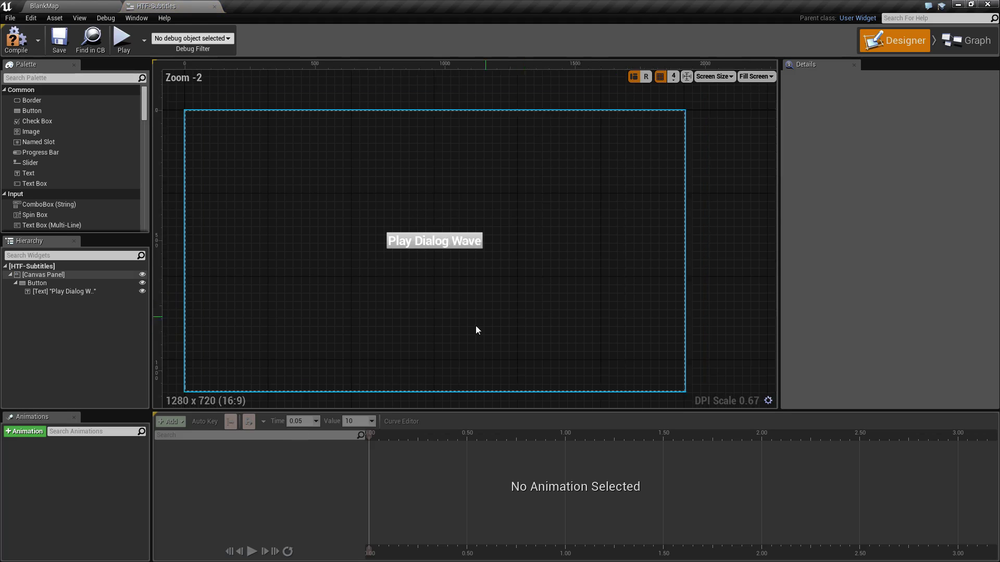
right_click_drag(487, 301, 523, 357)
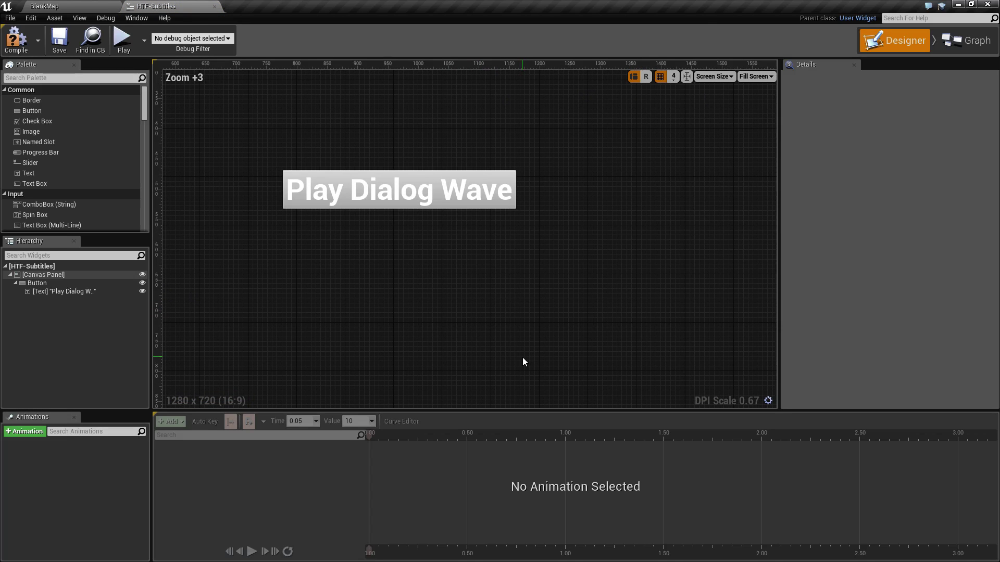
left_click(420, 183)
right_click_drag(506, 308, 520, 351)
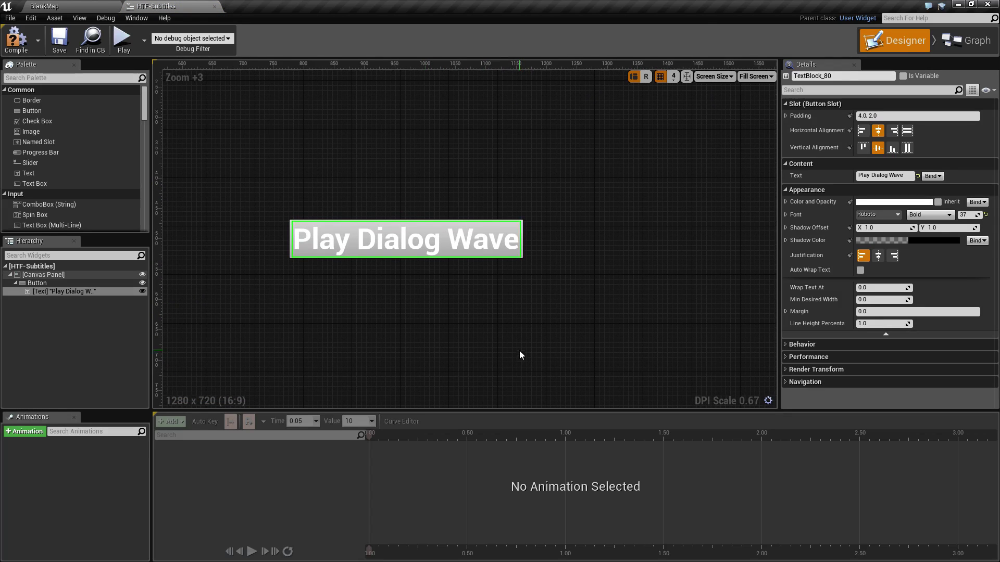
Connect OnClicked to a new Play Dialogue at Location node playing DW_Scream
left_click(966, 41)
right_click_drag(575, 285, 435, 308)
left_click_drag(363, 289, 456, 242)
type("polay")
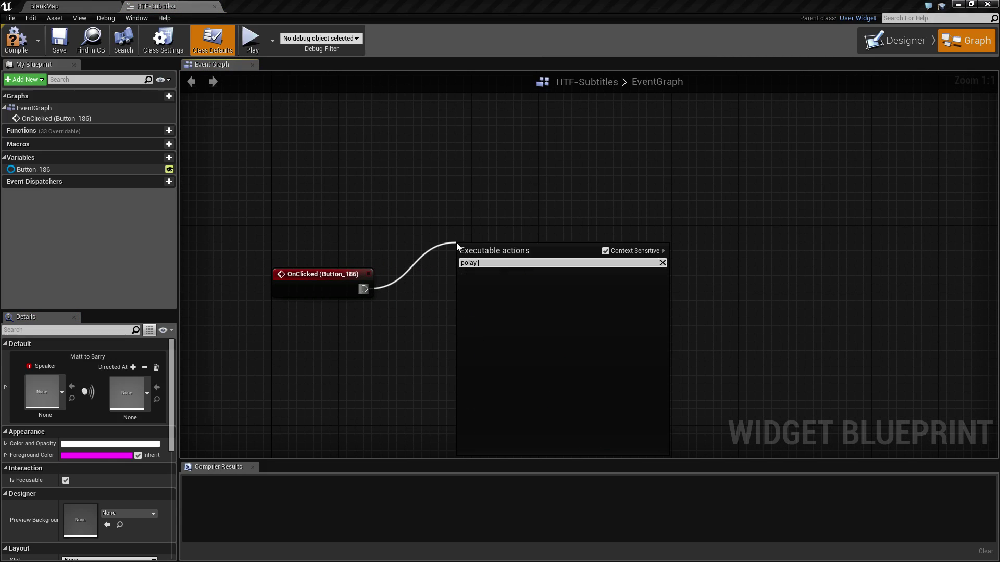
type(" dialogue")
key("Up")
key("Up")
key("Return")
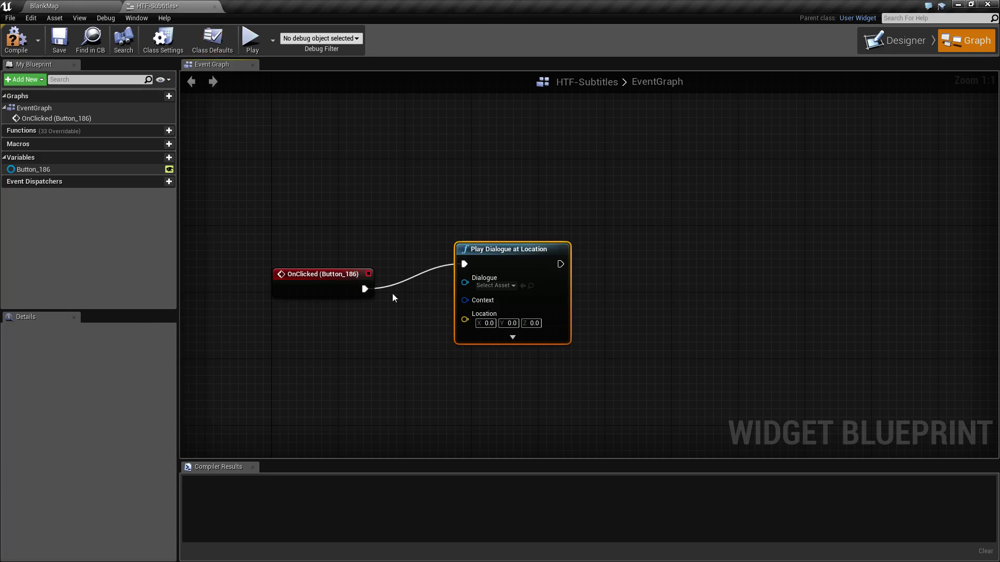
left_click_drag(500, 254, 462, 276)
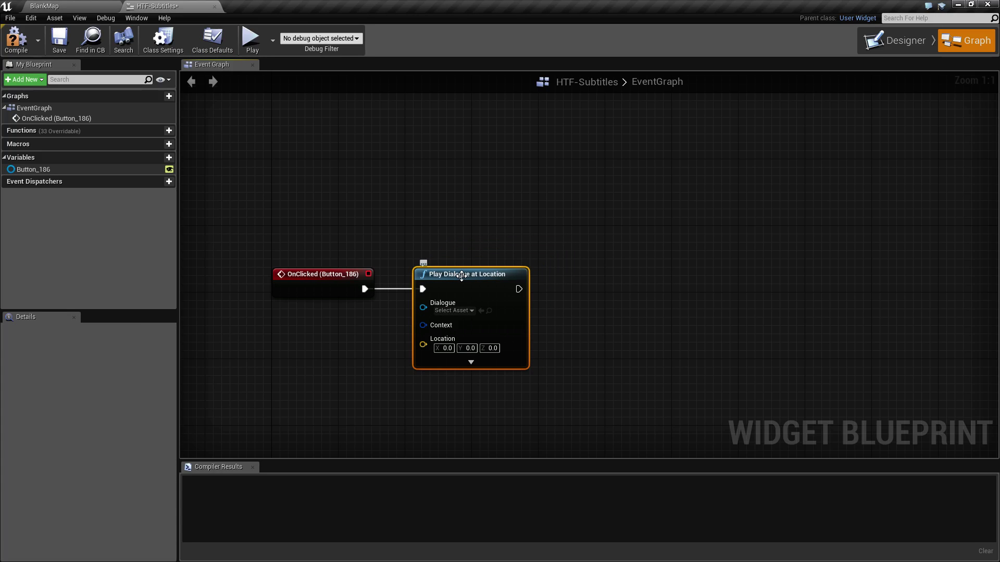
right_click_drag(462, 276, 523, 258)
left_click_drag(523, 258, 547, 257)
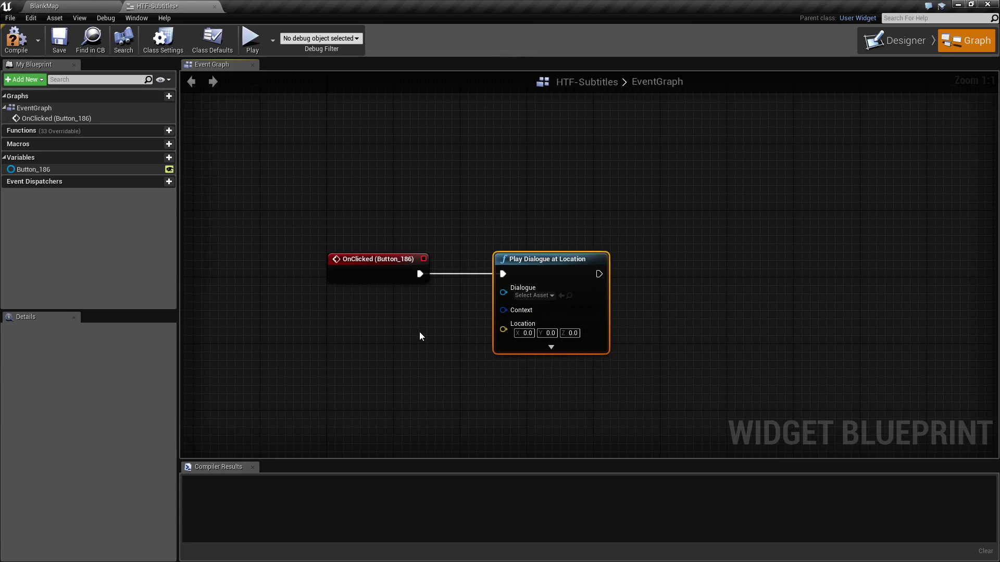
left_click(533, 294)
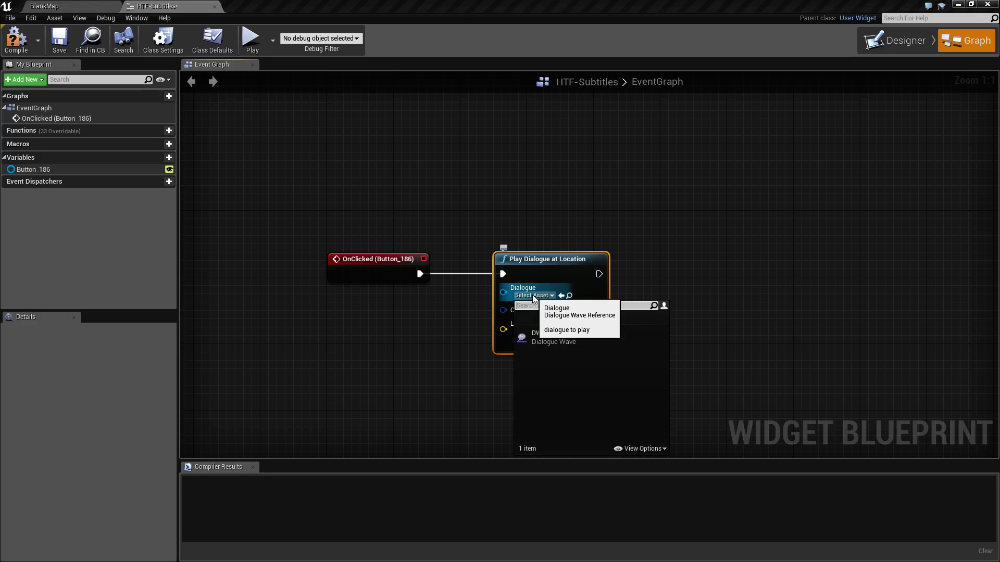
left_click(549, 339)
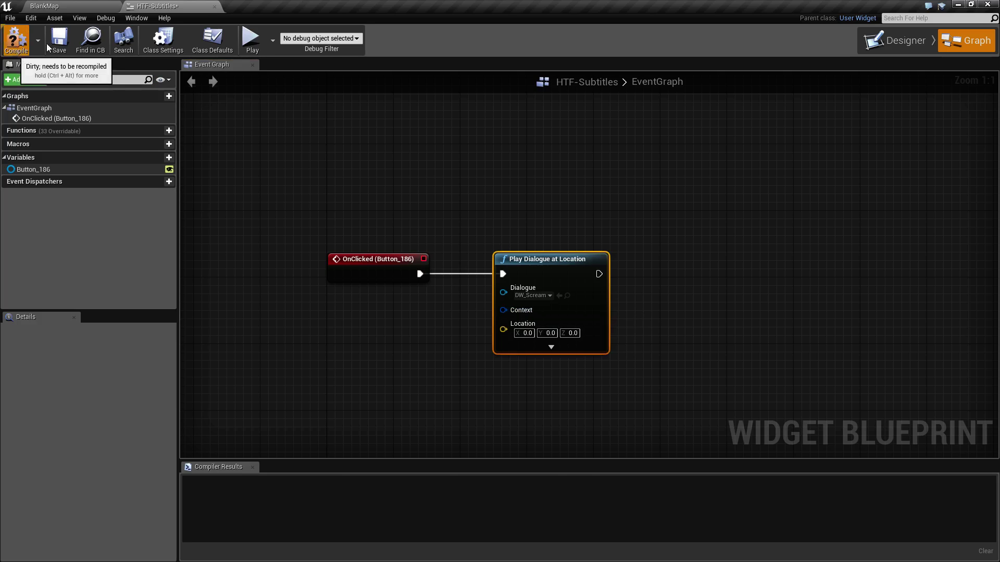
Compile, then promote the Context pin to a variable renamed MattToBarry
left_click(16, 41)
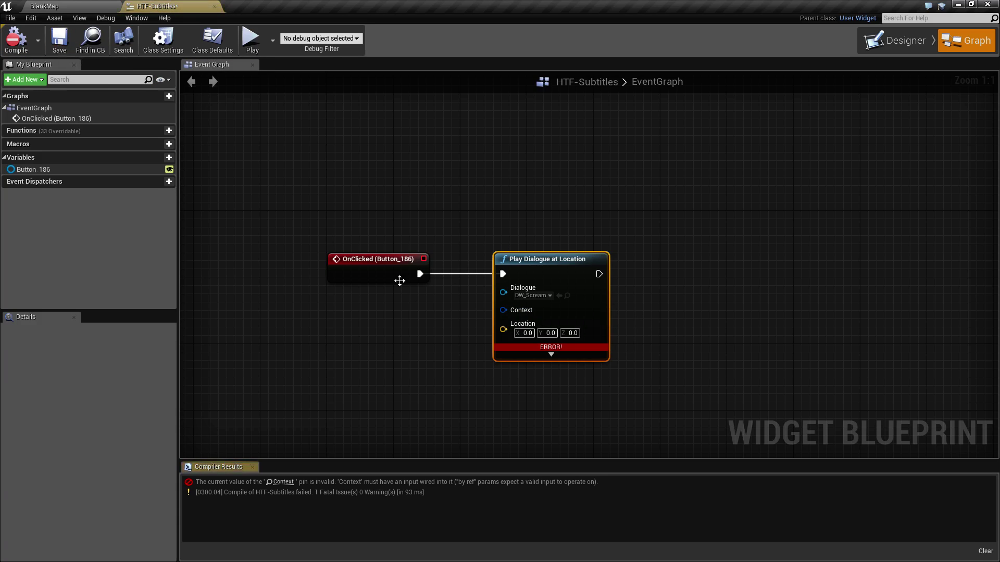
right_click(519, 313)
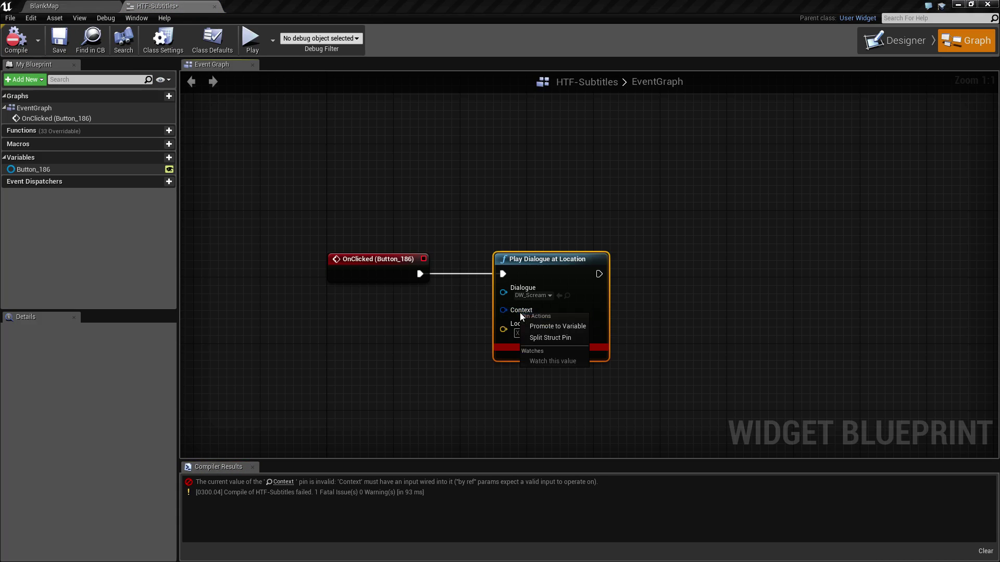
left_click(456, 316)
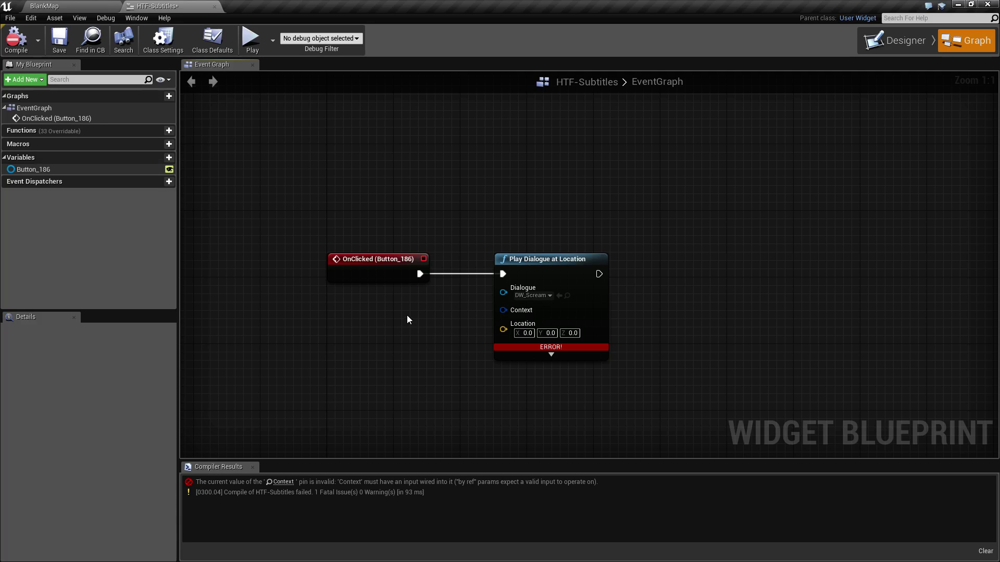
right_click(518, 311)
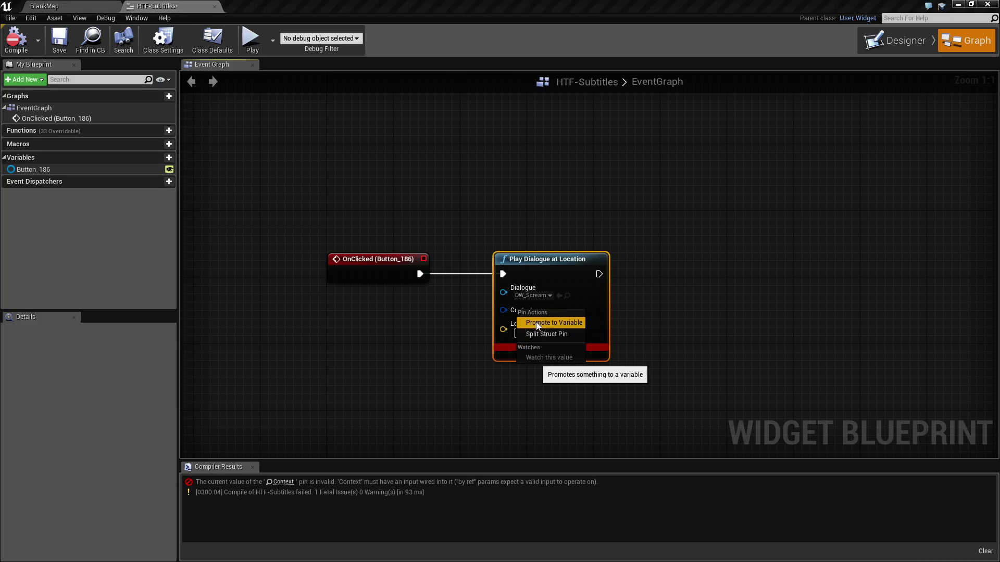
left_click(536, 321)
left_click_drag(450, 261, 435, 336)
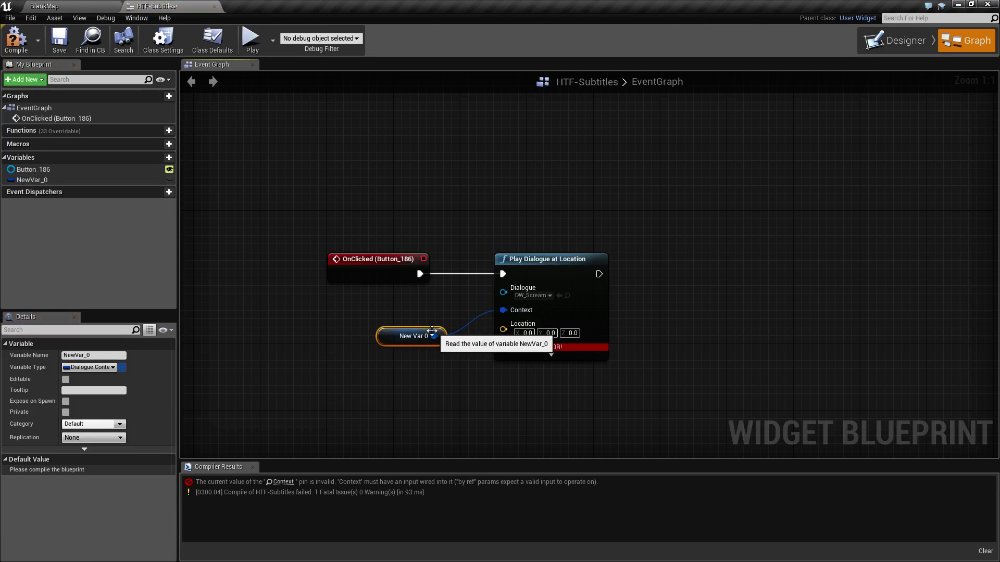
left_click(99, 356)
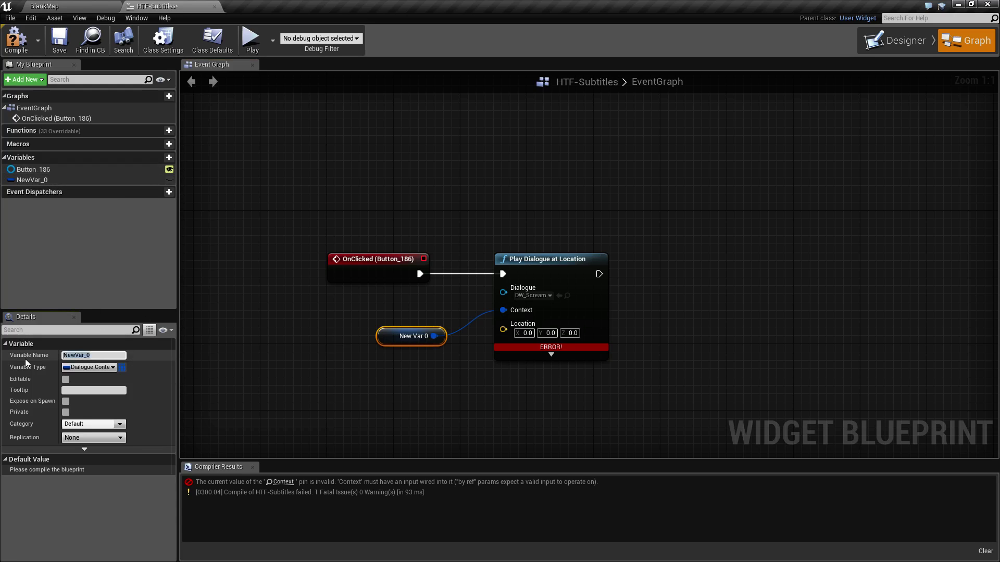
type("MattToBarry")
key("Return")
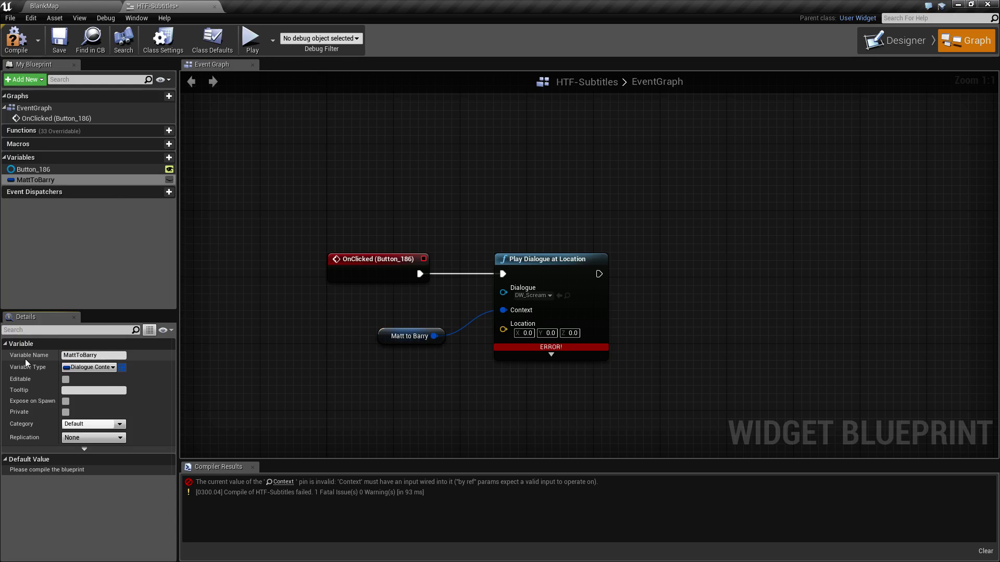
Set MattToBarry's default to Matt speaking to Barry, then compile and save
left_click(17, 43)
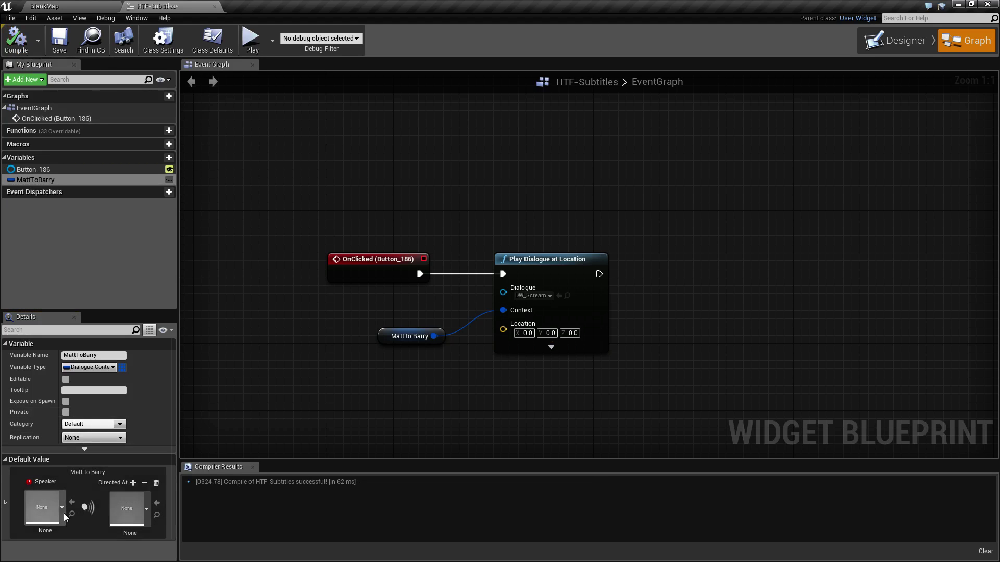
left_click(59, 39)
left_click(46, 507)
left_click(58, 361)
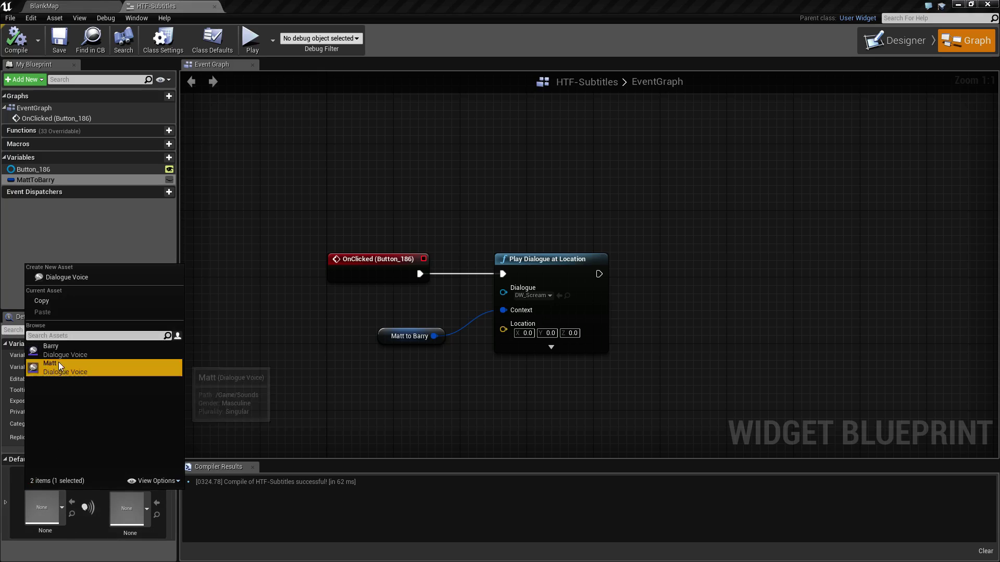
left_click(132, 522)
left_click(142, 354)
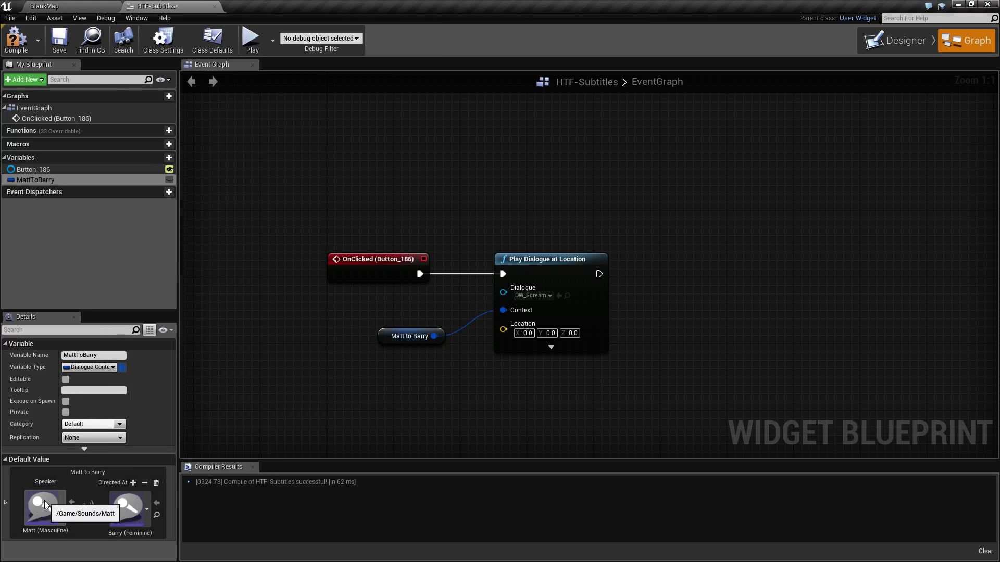
left_click(16, 39)
left_click(57, 40)
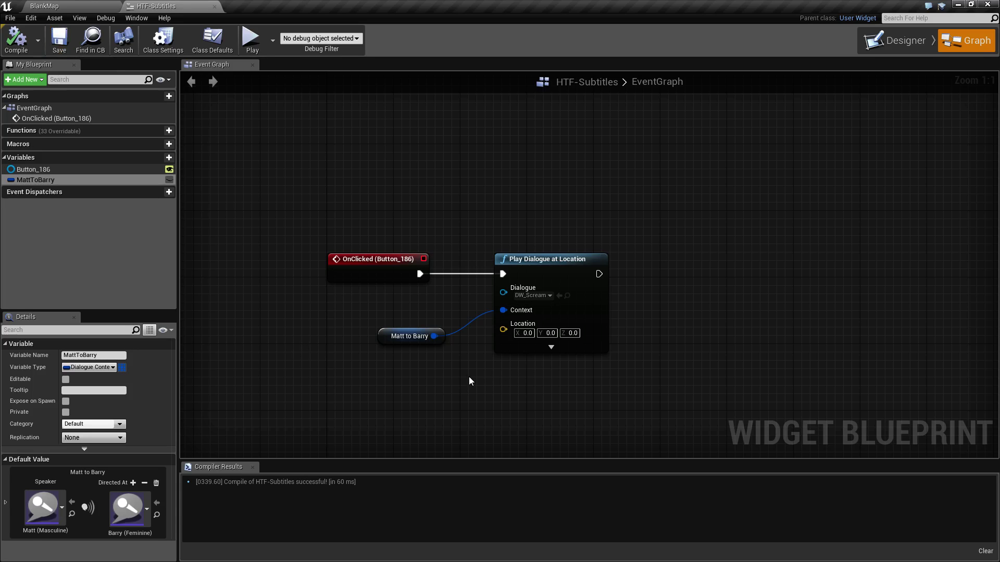
Expand the dialogue node's advanced inputs, tidy the variable node, and recompile
left_click(551, 347)
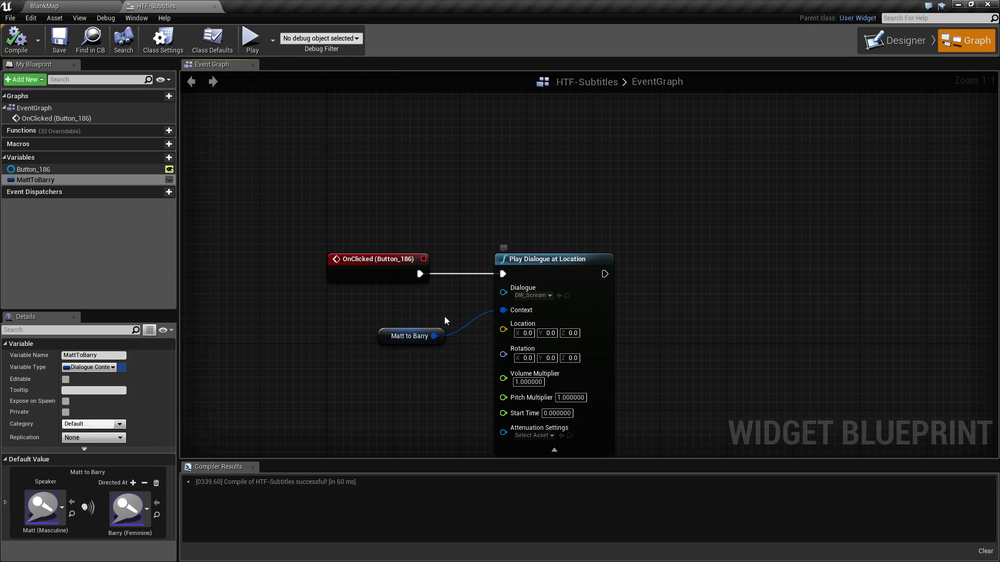
left_click_drag(434, 334, 427, 315)
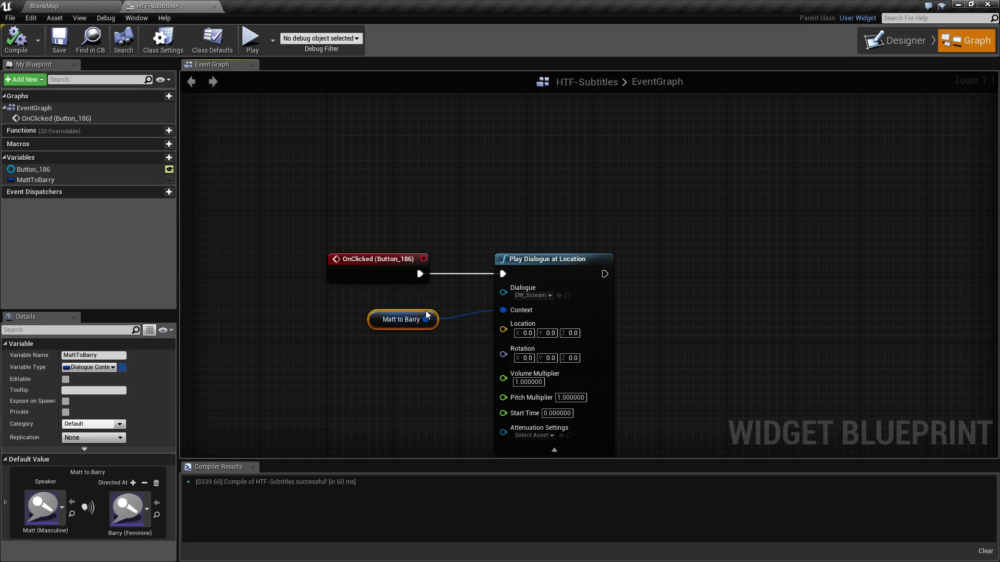
left_click(16, 39)
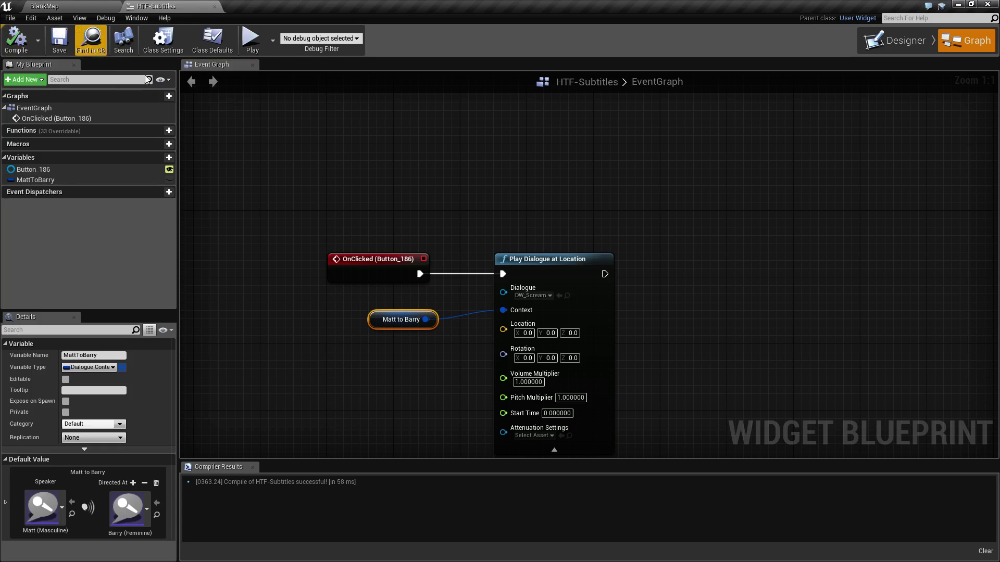
Play-test in a standalone preview, clicking Play Dialog Wave to check the subtitle, then close it
left_click(253, 39)
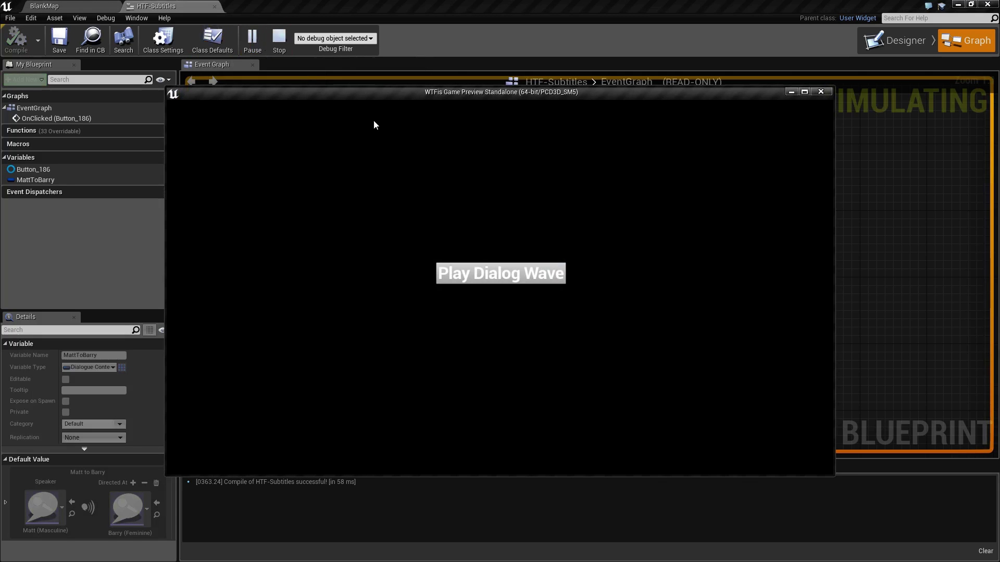
left_click(481, 269)
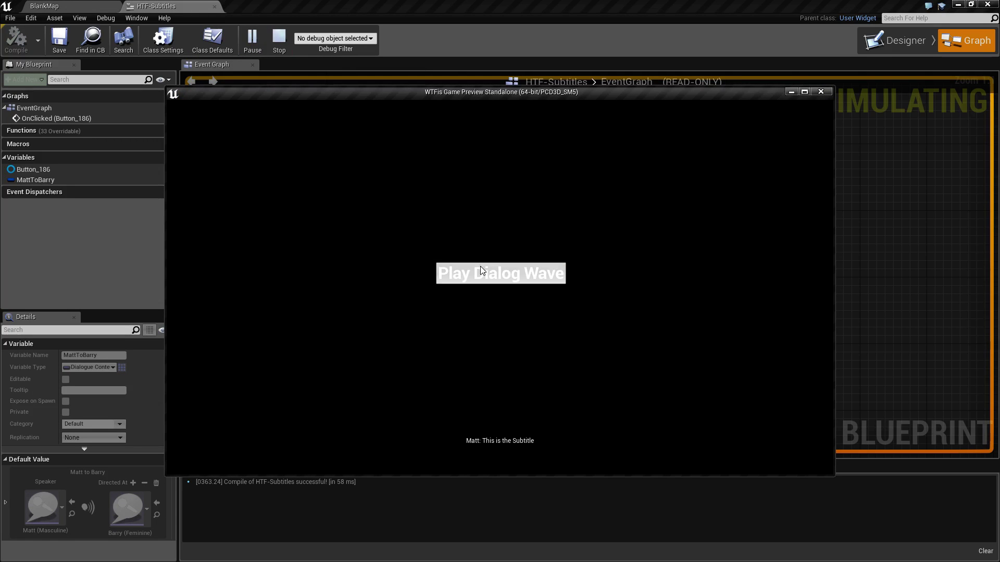
left_click(500, 274)
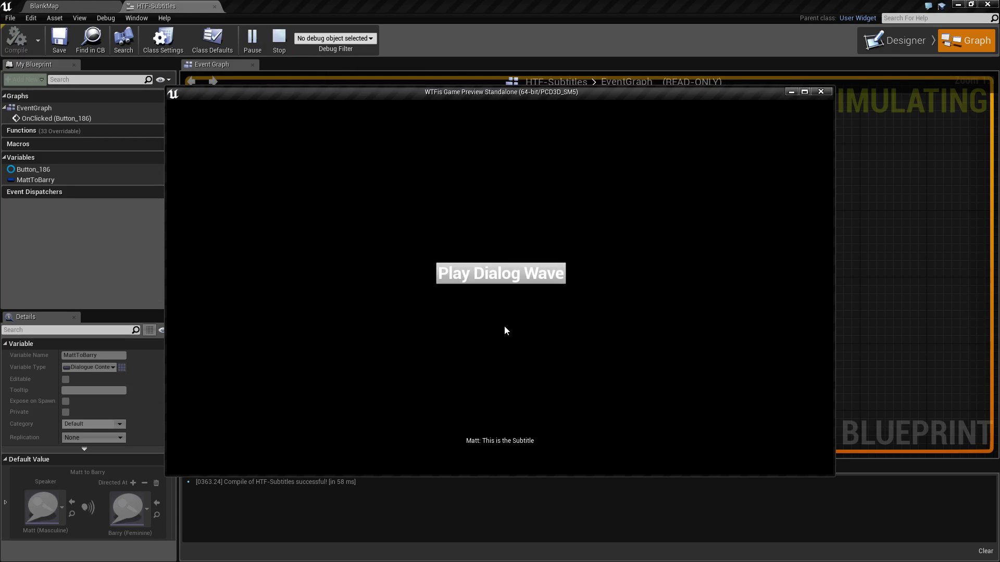
left_click(495, 280)
left_click(804, 93)
left_click(526, 279)
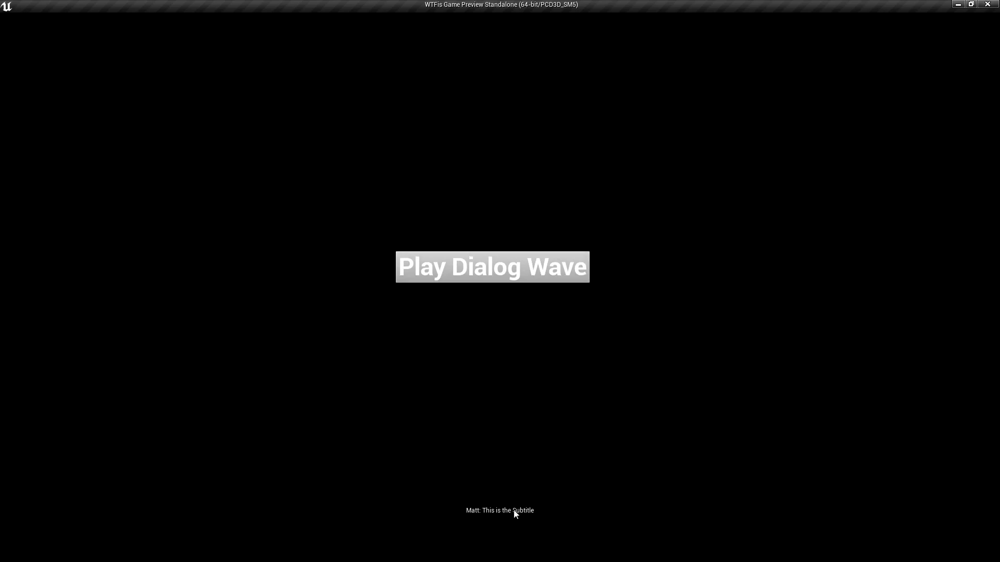
left_click(987, 6)
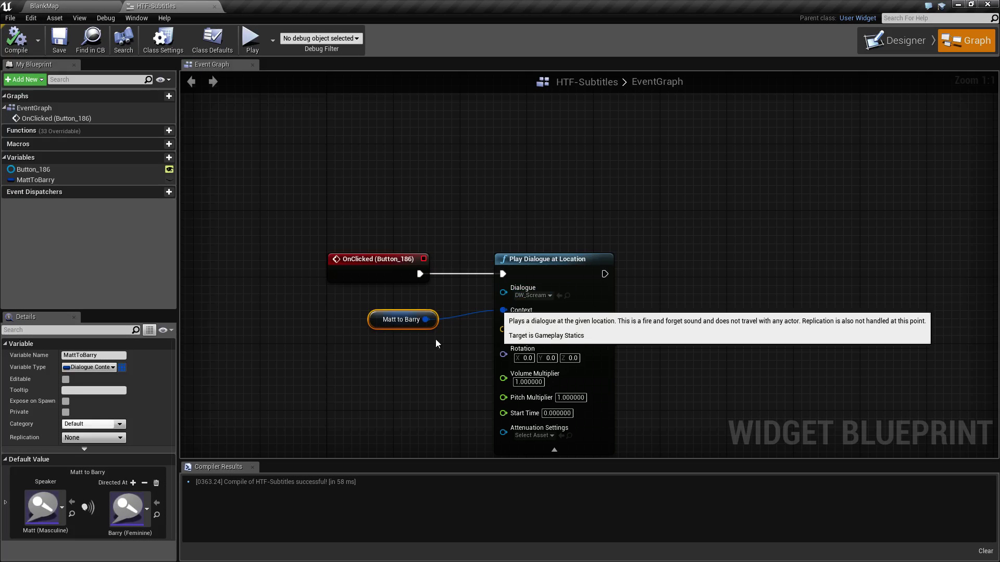
right_click_drag(427, 396, 427, 339)
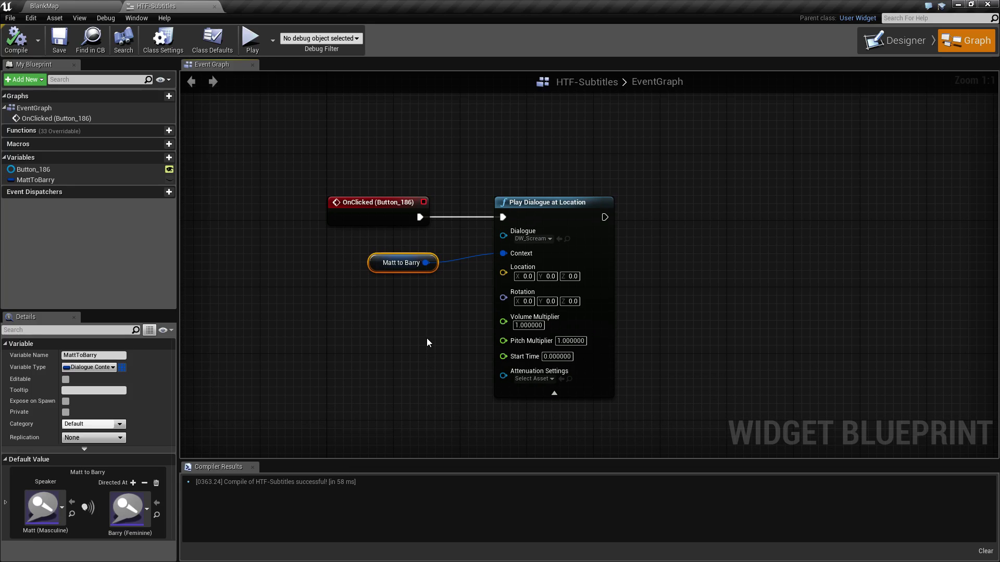
Close the HTF-Subtitles blueprint and return to the top-level Content folder
left_click(214, 6)
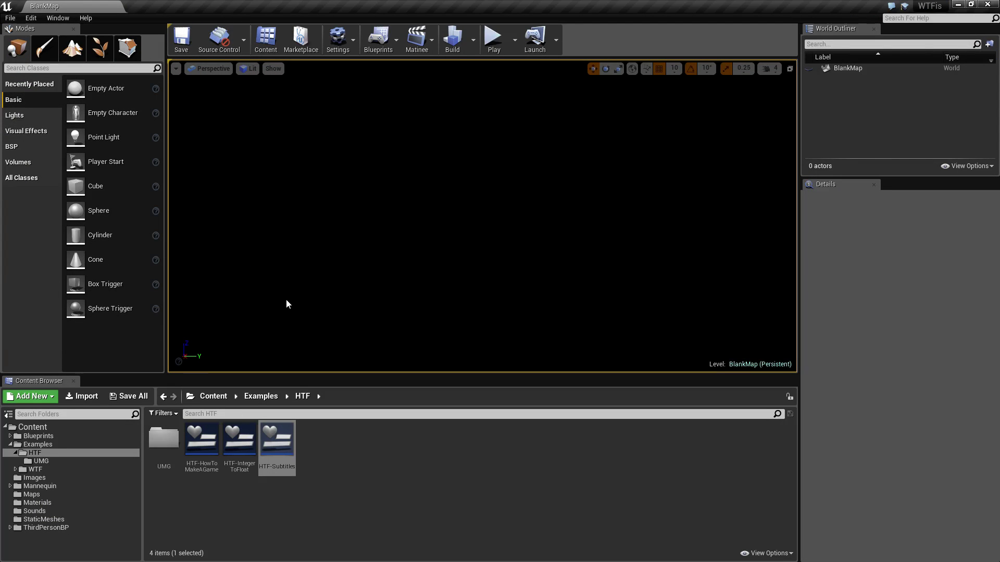
left_click(5, 427)
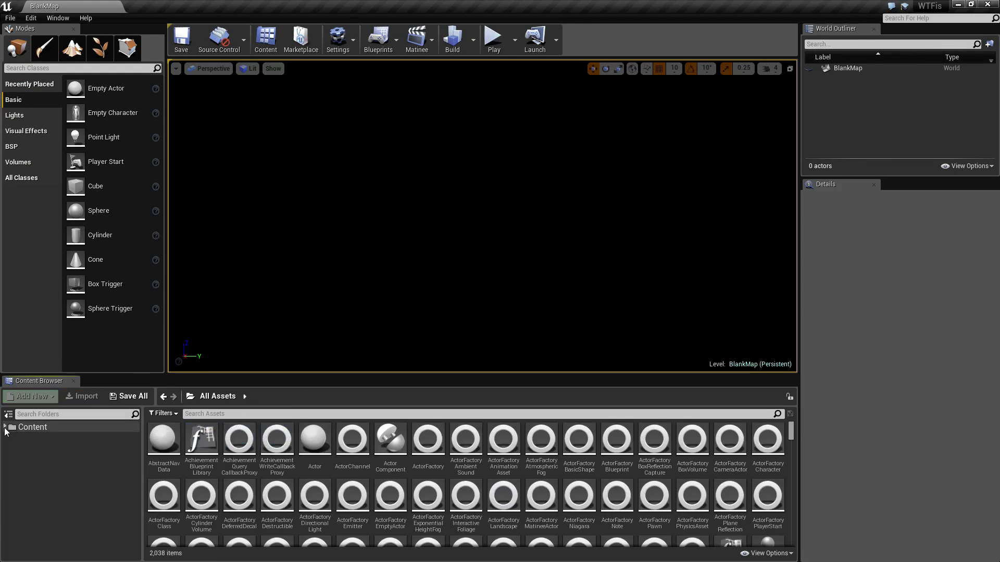
left_click(52, 430)
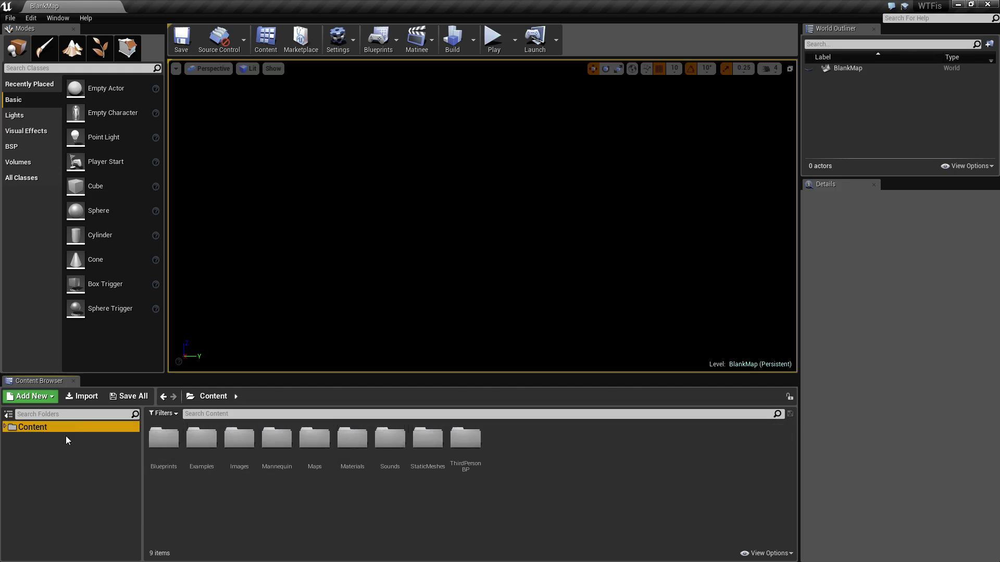
Show engine content, search Engine Content for 'roboto' and open the Roboto font
left_click(781, 555)
left_click(771, 484)
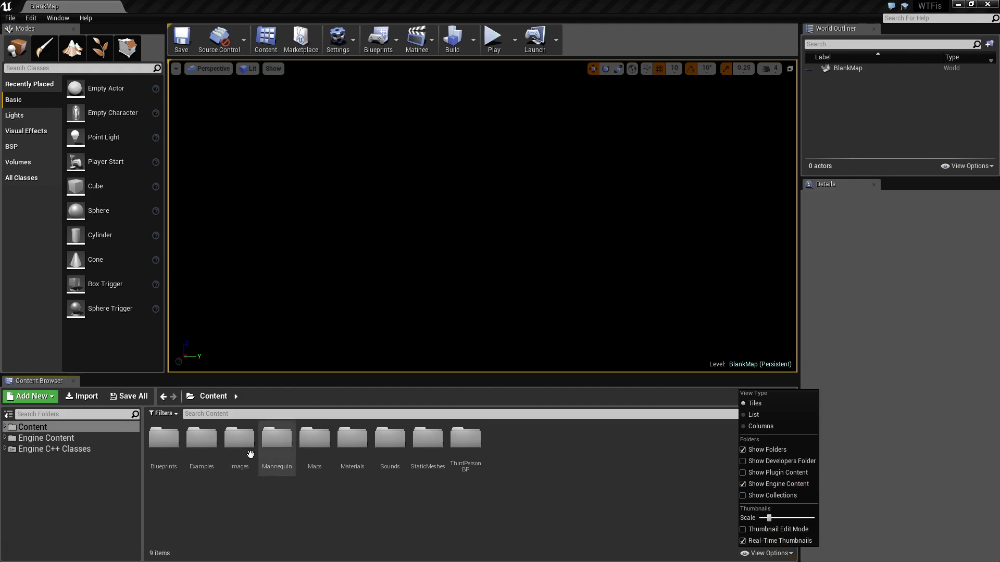
left_click(49, 439)
left_click(222, 415)
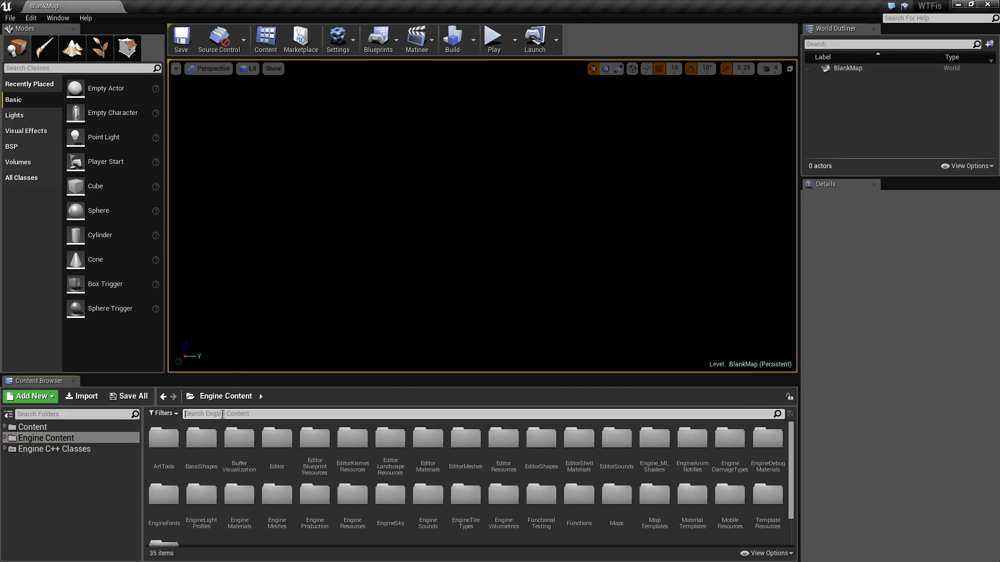
type("roboto")
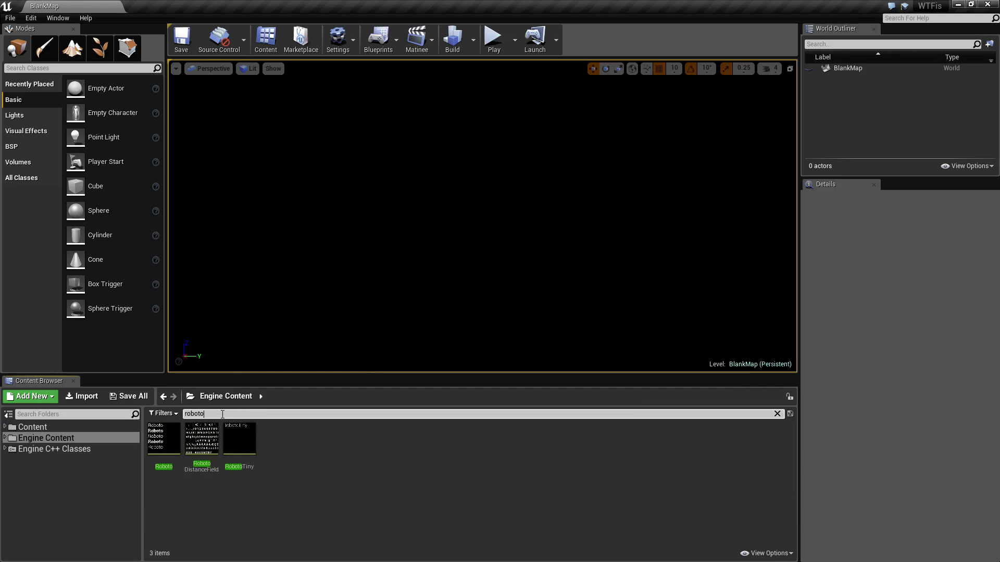
double_click(162, 447)
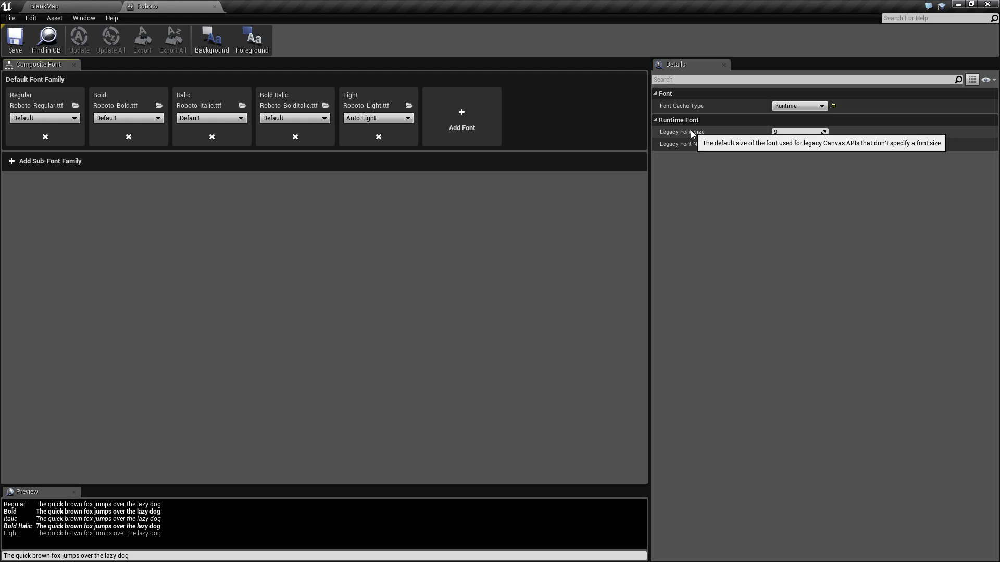
Change Roboto's Legacy Font Size from 9 to 24, then go back to the BlankMap level
left_click(790, 132)
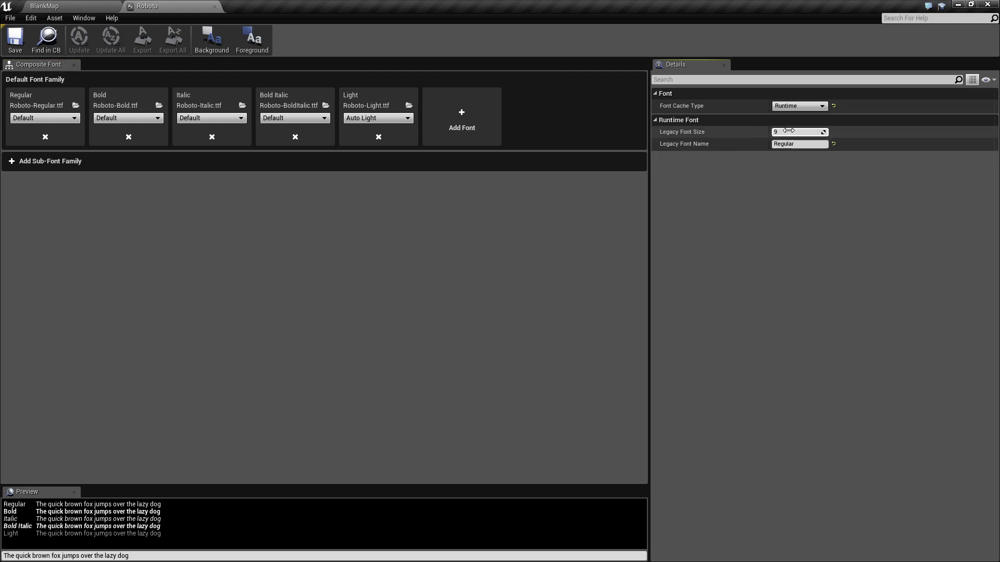
type("24")
key("Return")
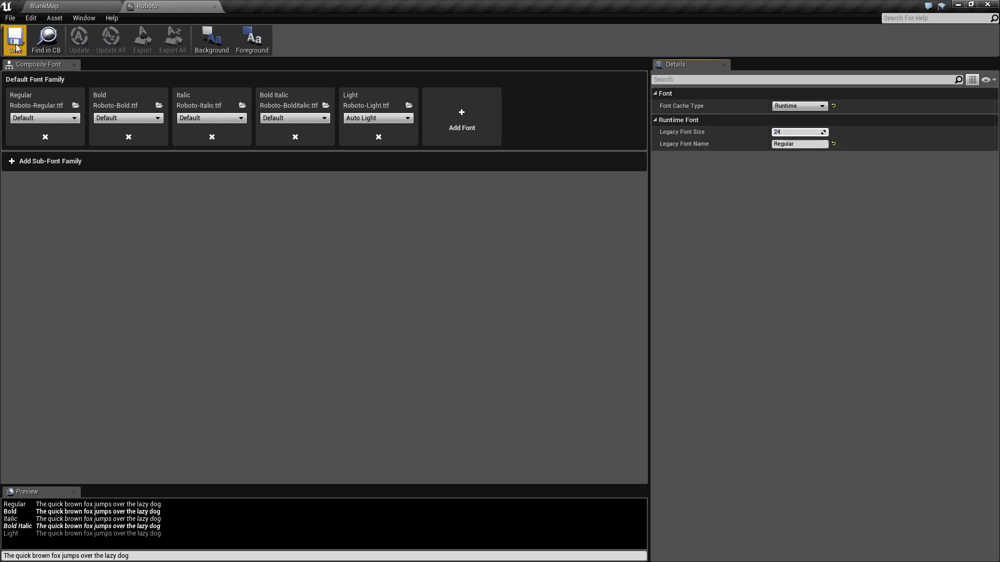
left_click(78, 6)
Play the level, trigger the Play Dialog Wave button, then stop the session
left_click(490, 42)
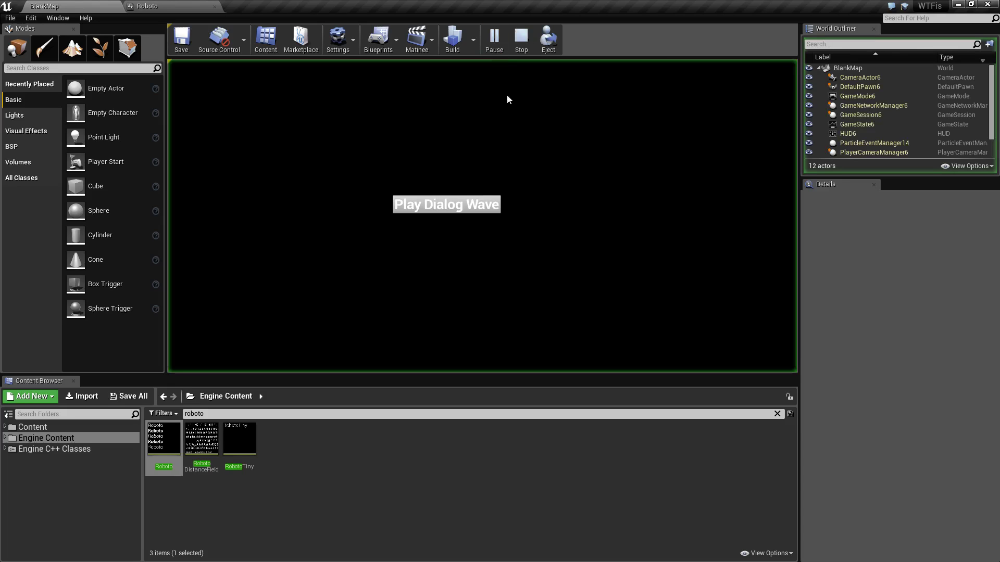
left_click(449, 208)
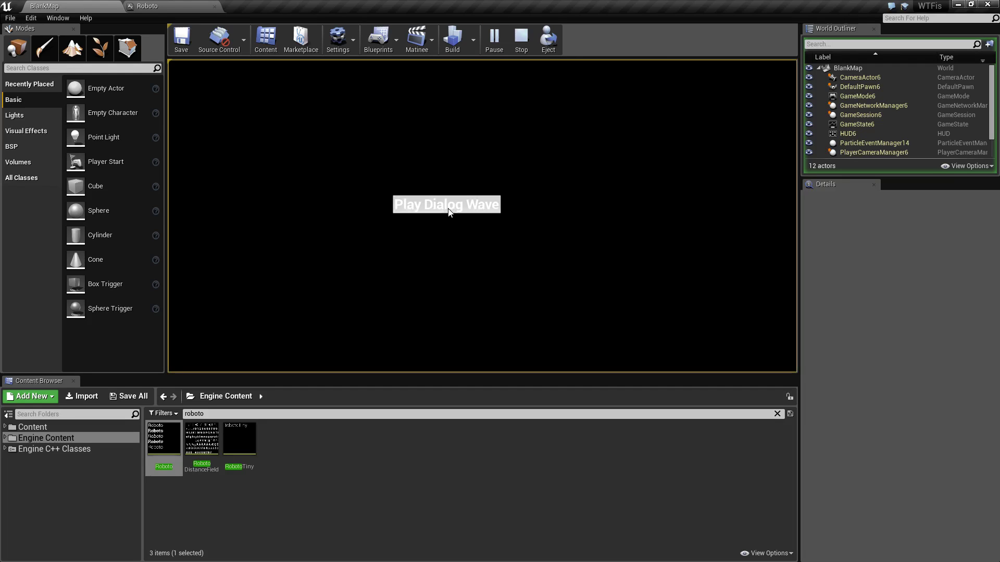
left_click(517, 42)
right_click_drag(298, 261, 298, 262)
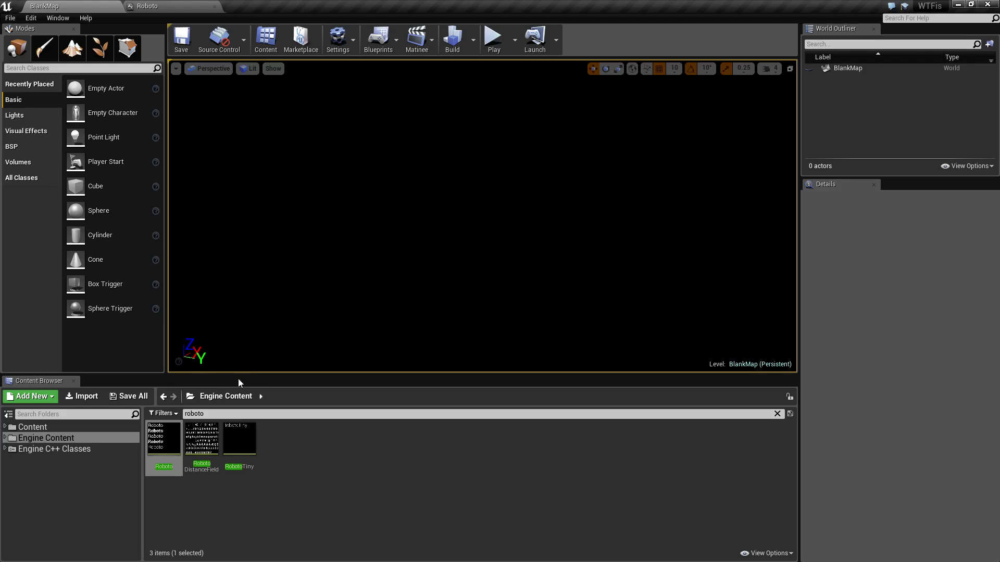
left_click(176, 68)
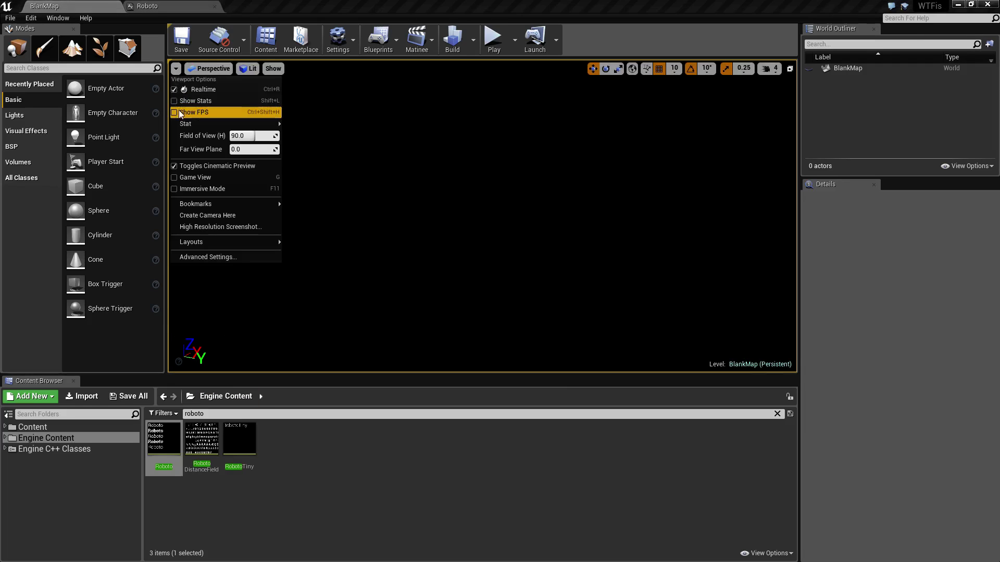
left_click(174, 113)
left_click(749, 182)
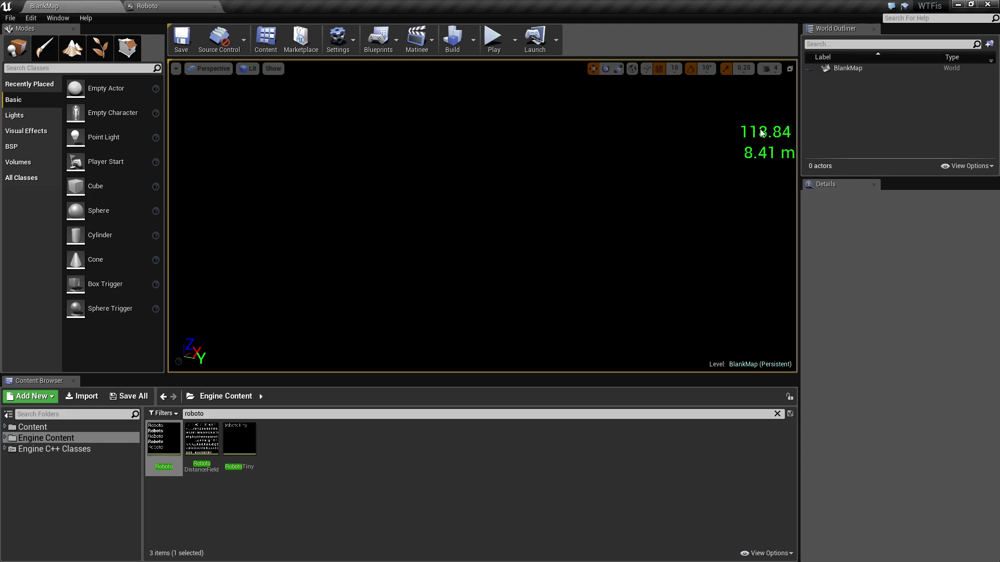
left_click(175, 68)
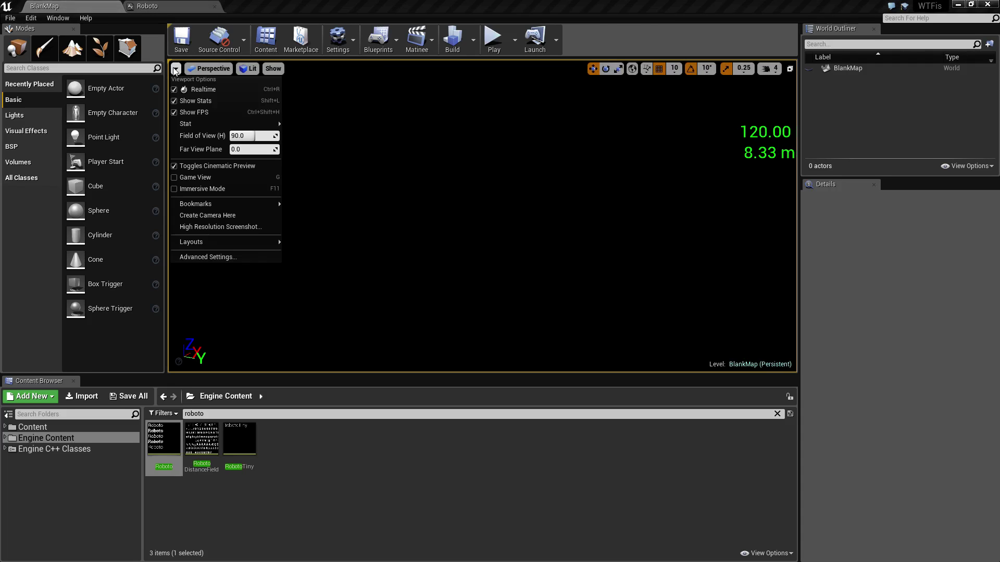
left_click(175, 112)
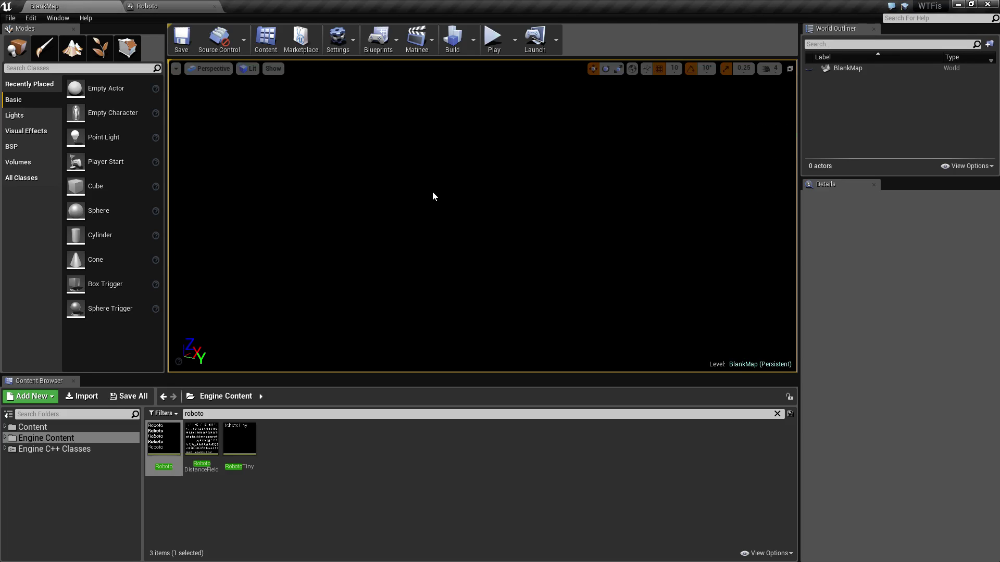